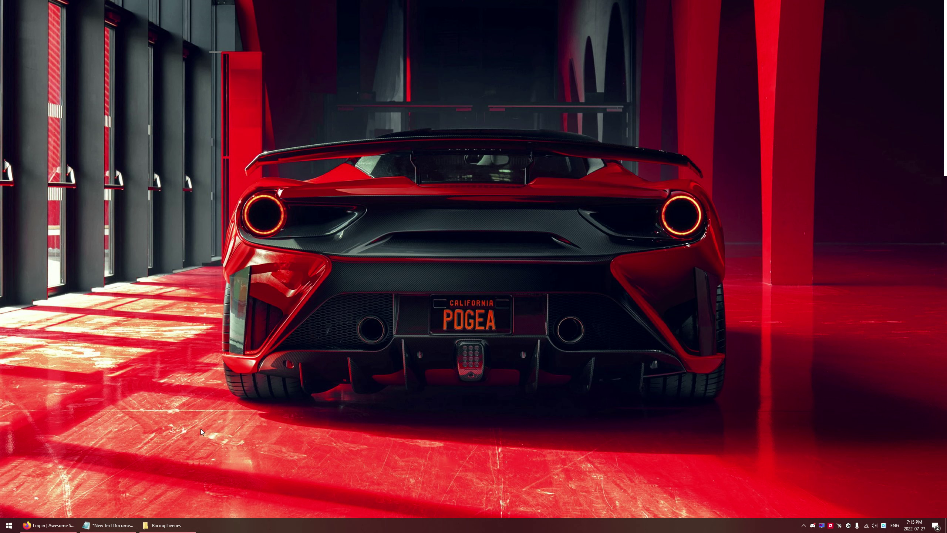
# From the Awesome Simracing login page, choose to log in via Discord
pyautogui.click(48, 525)
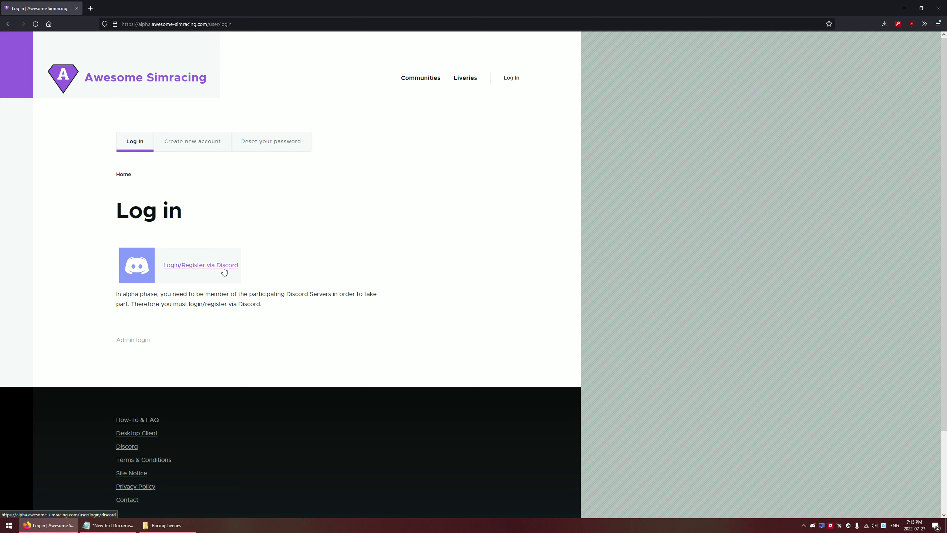
pyautogui.click(223, 270)
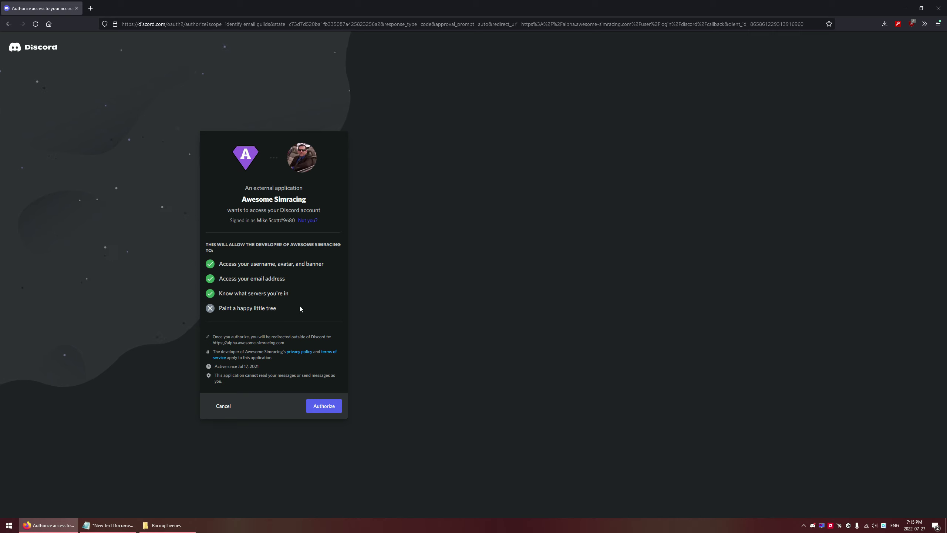
# Authorize Awesome Simracing to access the Discord account
pyautogui.click(328, 409)
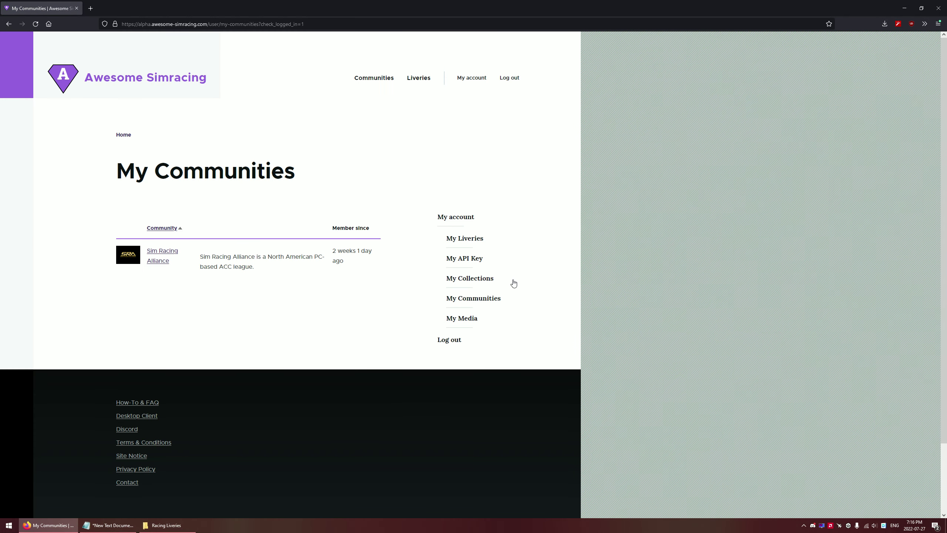
# Open Sim Racing Alliance's livery collections and scroll through its seven active collections
pyautogui.click(164, 255)
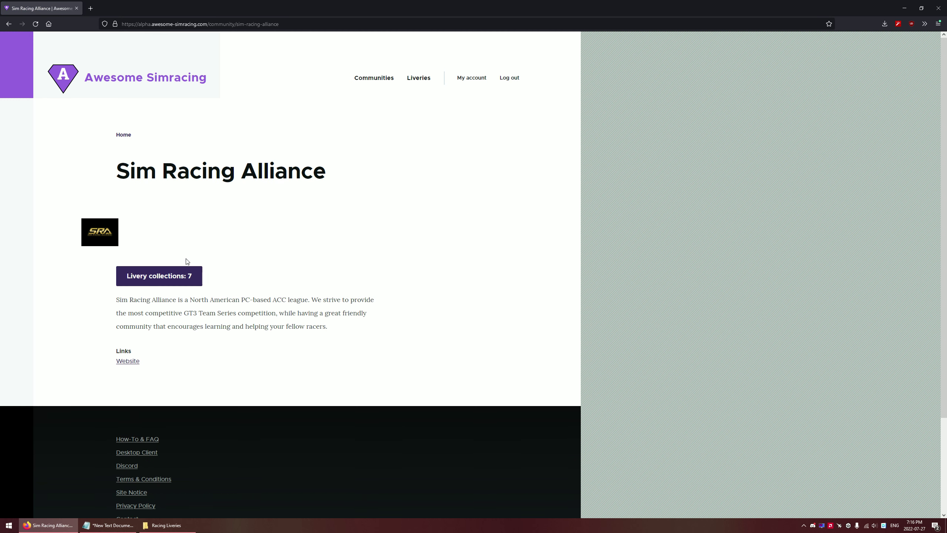
pyautogui.click(176, 276)
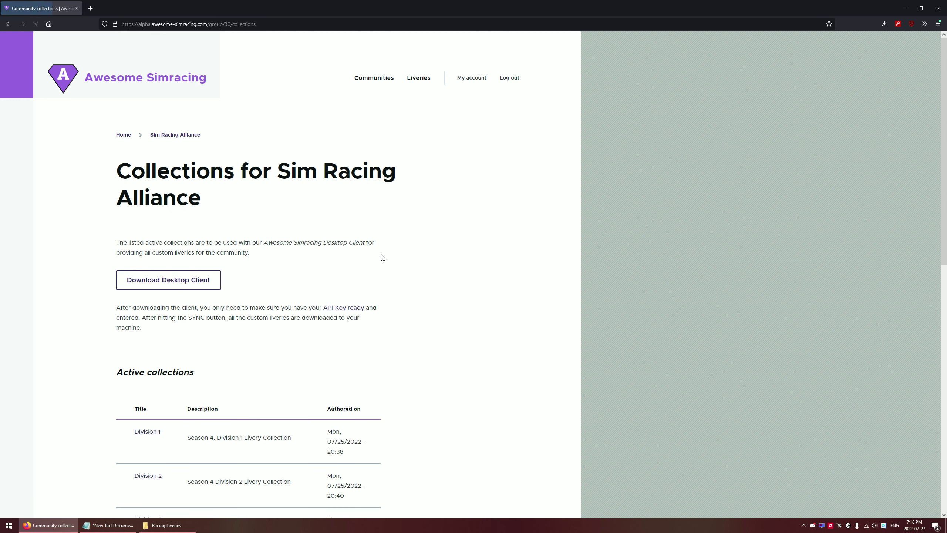
pyautogui.scroll(-7, 231, 253)
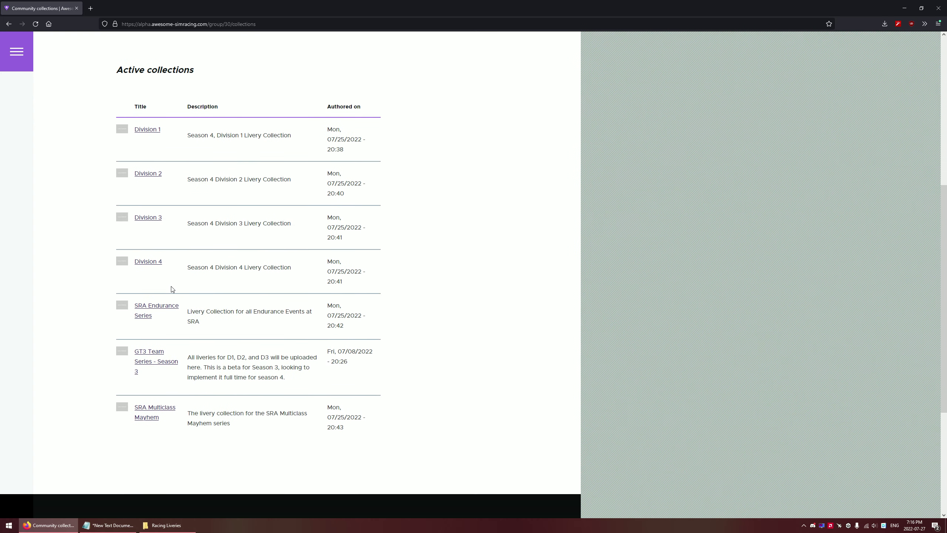
pyautogui.scroll(7, 172, 289)
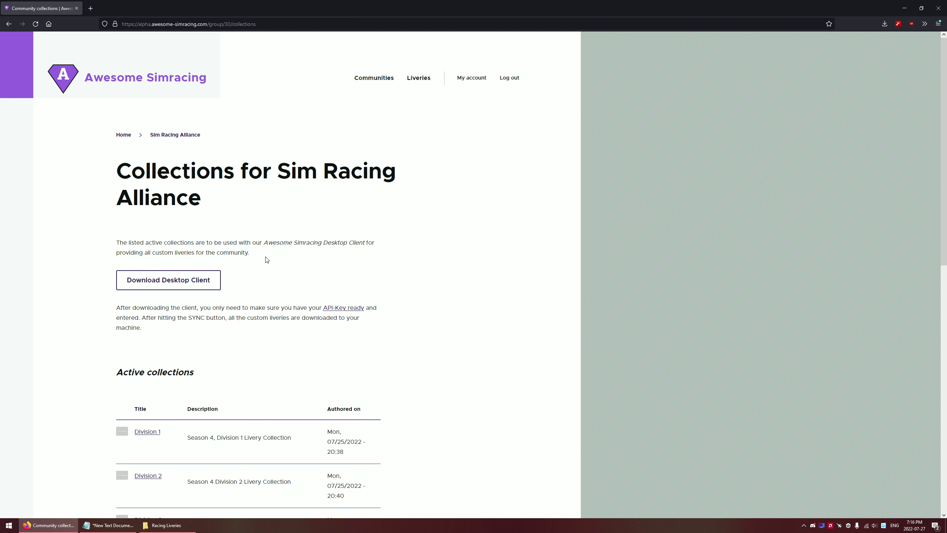
pyautogui.scroll(-5, 263, 268)
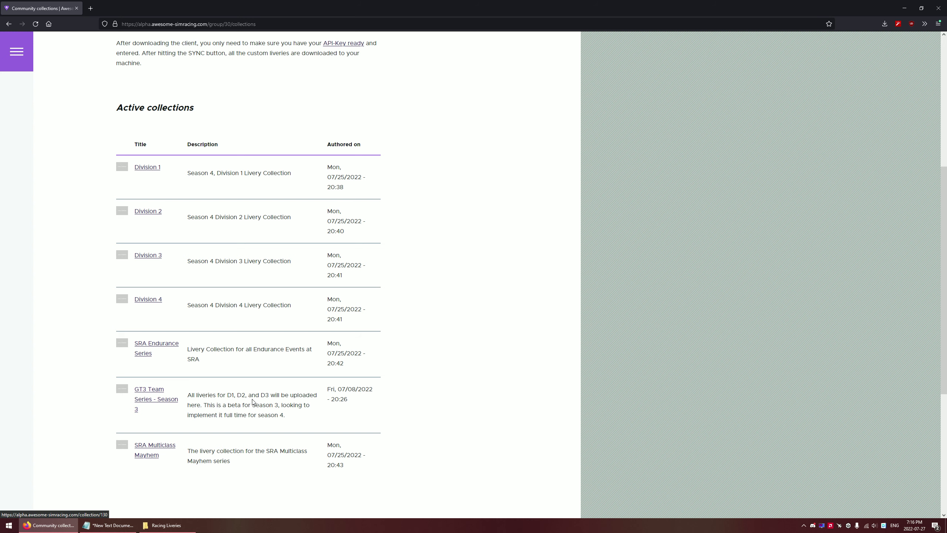
pyautogui.scroll(1, 206, 407)
pyautogui.scroll(1, 206, 407)
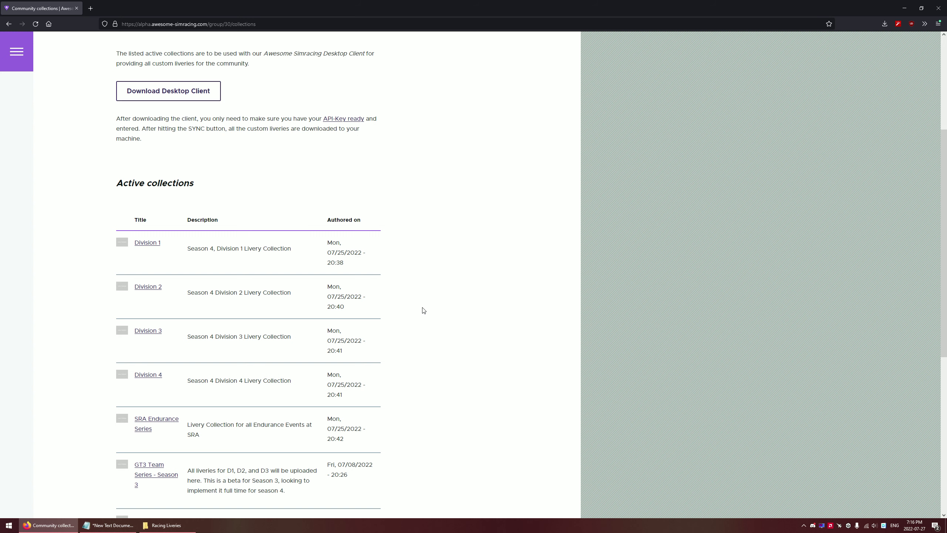
pyautogui.scroll(5, 417, 321)
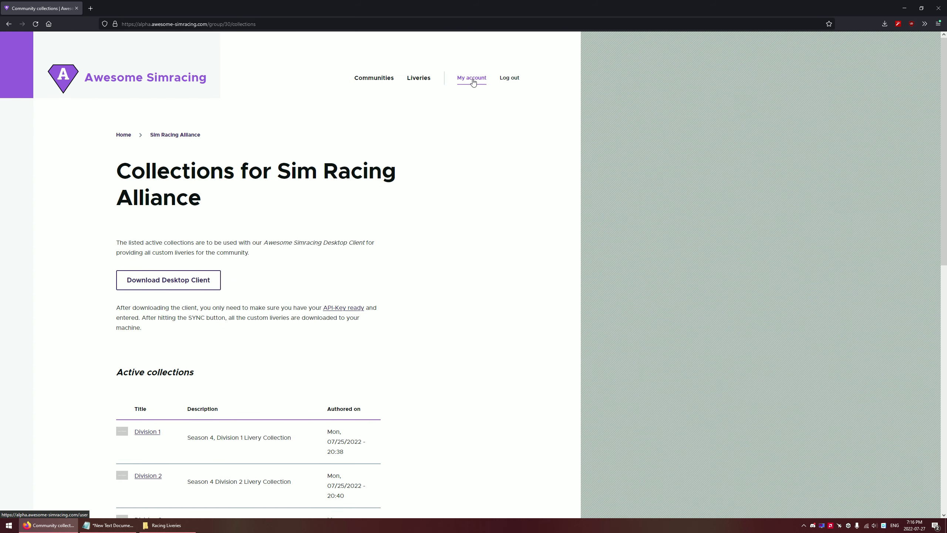
# From My Liveries, start a custom ACC livery titled 'Northern REhcing', leaving the car unset
pyautogui.click(473, 80)
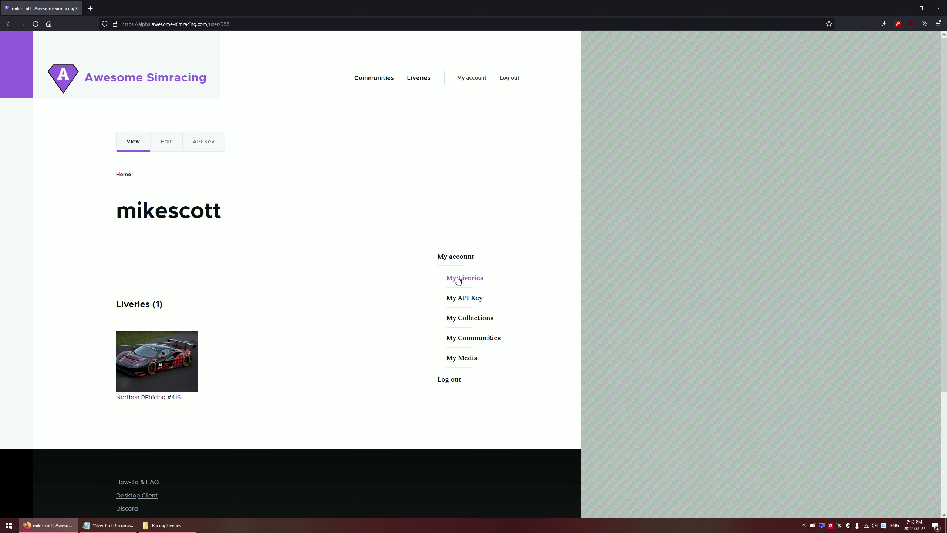
pyautogui.click(459, 279)
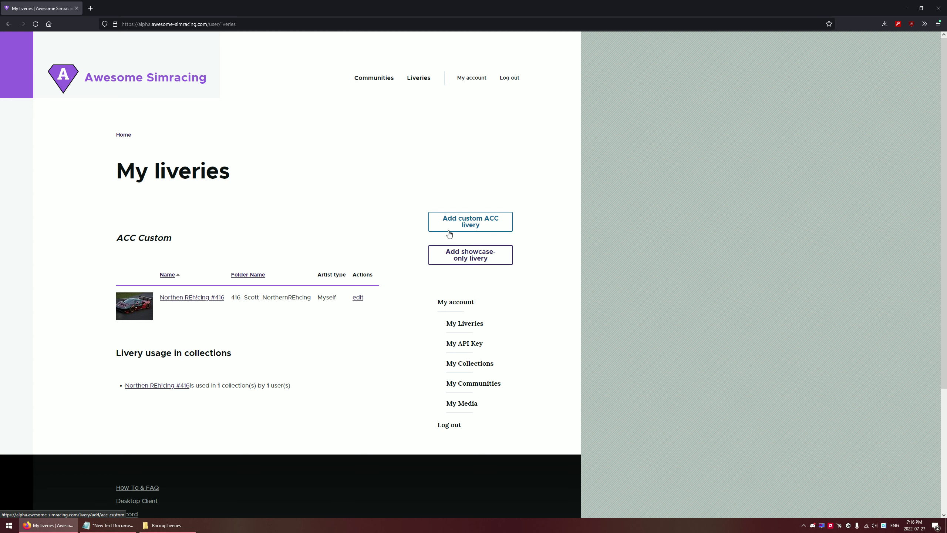
pyautogui.click(467, 225)
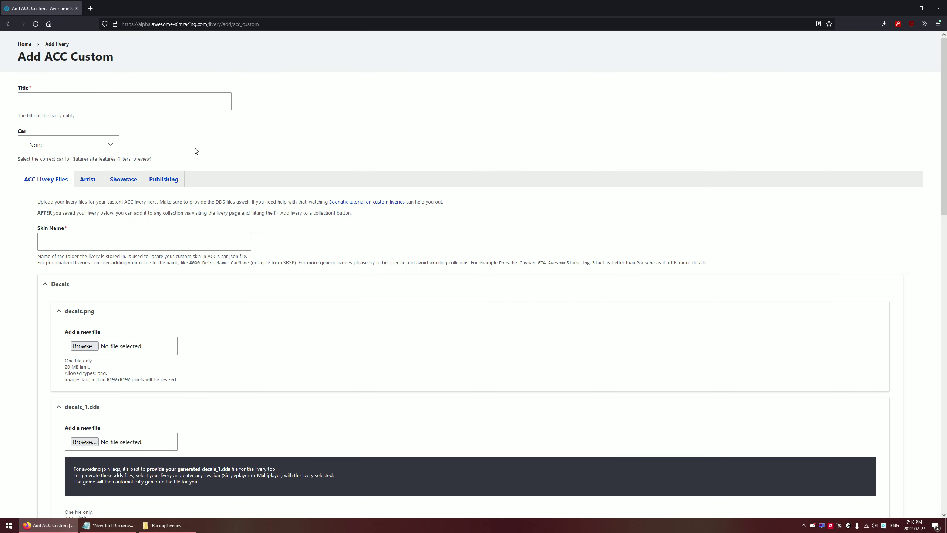
pyautogui.click(84, 100)
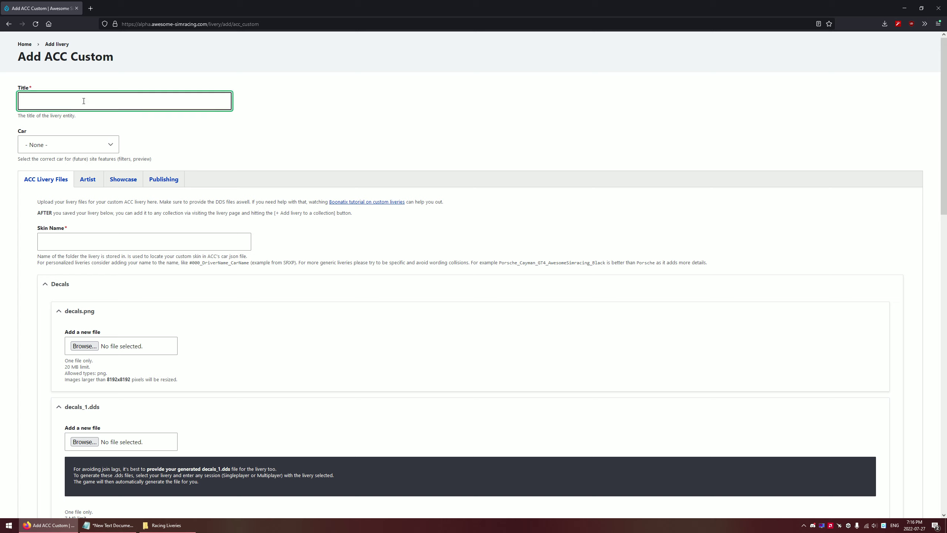
pyautogui.write('Northern REhcing')
pyautogui.click(79, 144)
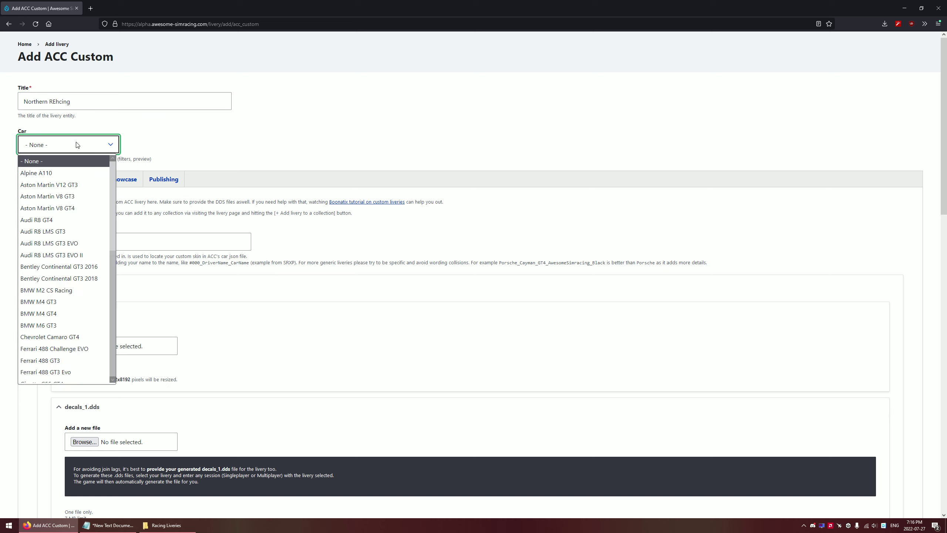
pyautogui.click(175, 160)
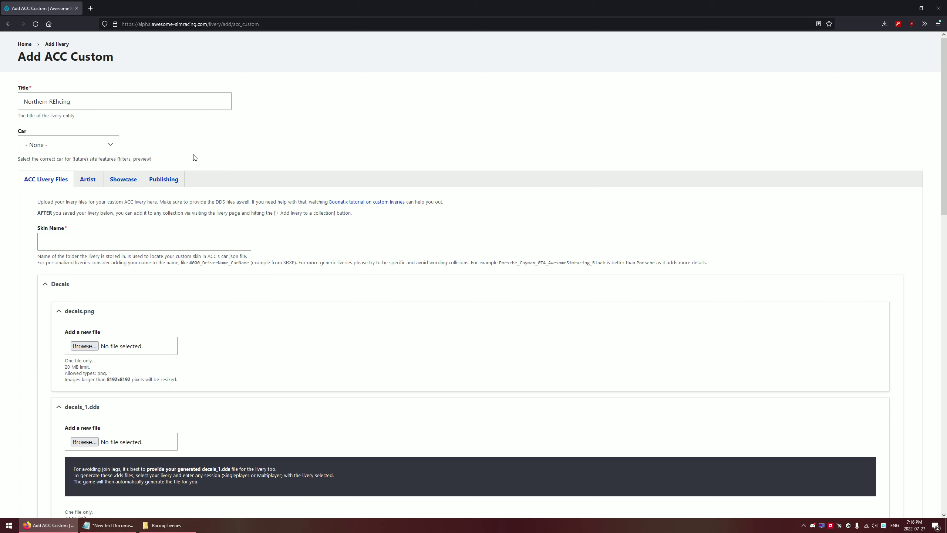
pyautogui.click(88, 239)
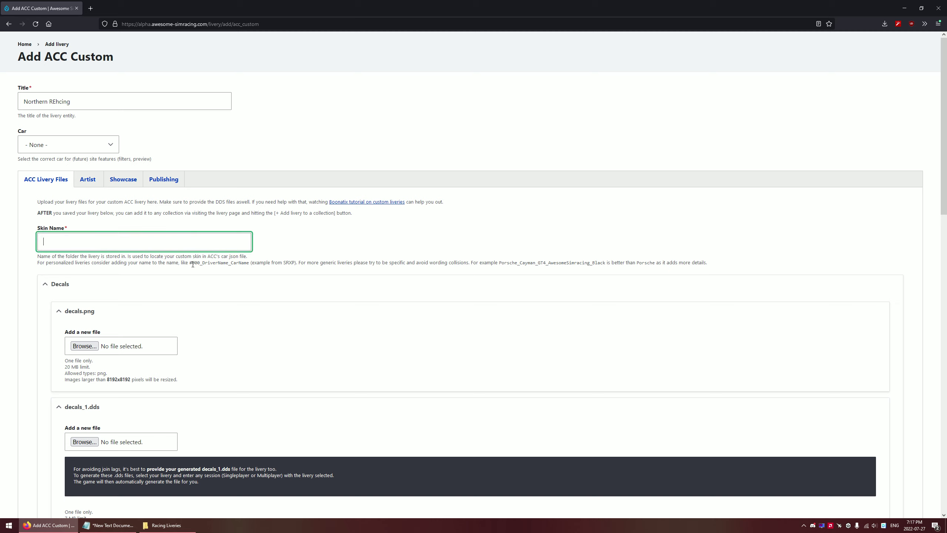
pyautogui.moveTo(190, 262); pyautogui.dragTo(250, 267)
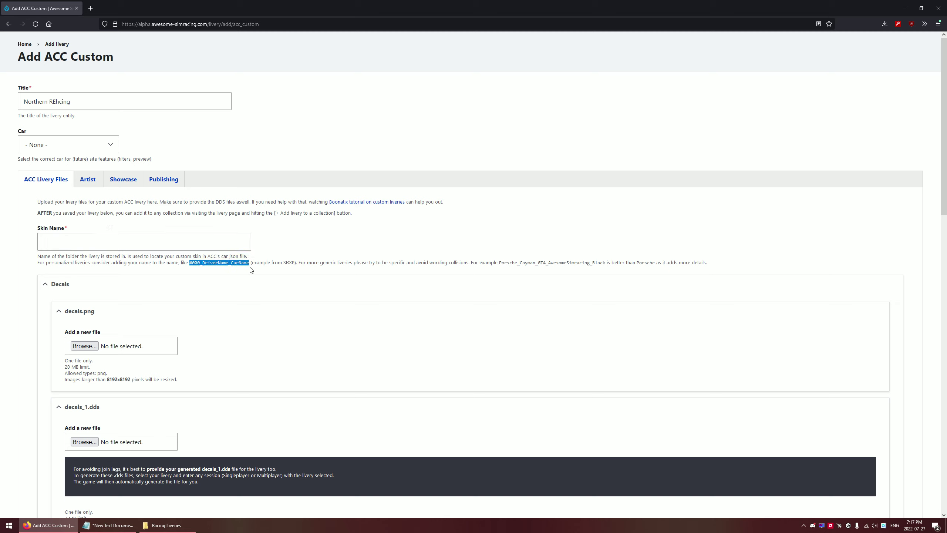
pyautogui.click(122, 242)
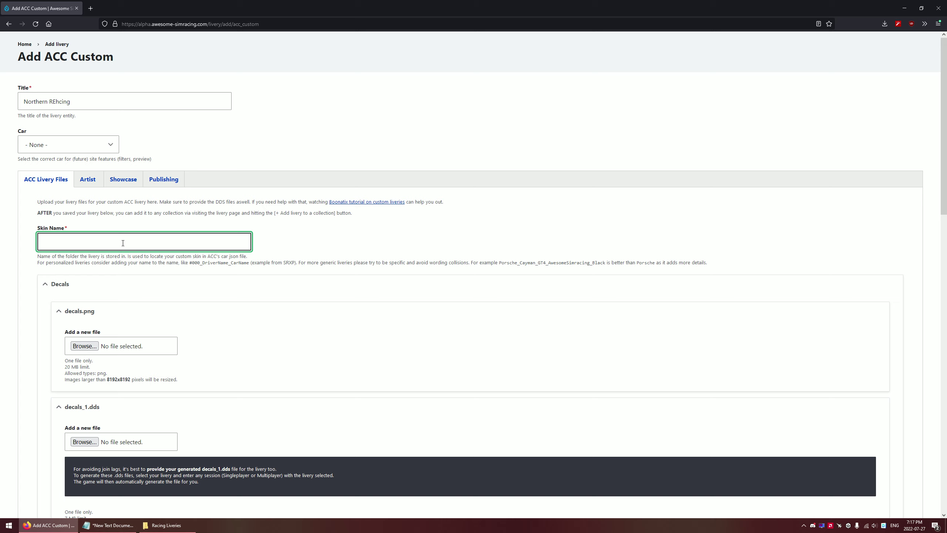
pyautogui.write('ferrari_endura')
pyautogui.press('BackSpace')
pyautogui.press('BackSpace')
pyautogui.press('BackSpace')
pyautogui.press('BackSpace')
pyautogui.press('BackSpace')
pyautogui.press('BackSpace')
pyautogui.press('BackSpace')
pyautogui.press('BackSpace')
pyautogui.press('BackSpace')
pyautogui.press('BackSpace')
pyautogui.press('BackSpace')
pyautogui.press('BackSpace')
pyautogui.press('BackSpace')
pyautogui.press('BackSpace')
pyautogui.press('BackSpace')
pyautogui.press('BackSpace')
pyautogui.press('BackSpace')
pyautogui.press('BackSpace')
pyautogui.press('BackSpace')
pyautogui.press('BackSpace')
pyautogui.press('BackSpace')
pyautogui.press('BackSpace')
pyautogui.press('BackSpace')
pyautogui.press('BackSpace')
pyautogui.press('BackSpace')
pyautogui.press('BackSpace')
pyautogui.press('BackSpace')
pyautogui.press('BackSpace')
pyautogui.press('BackSpace')
pyautogui.press('BackSpace')
pyautogui.press('BackSpace')
pyautogui.press('BackSpace')
pyautogui.press('BackSpace')
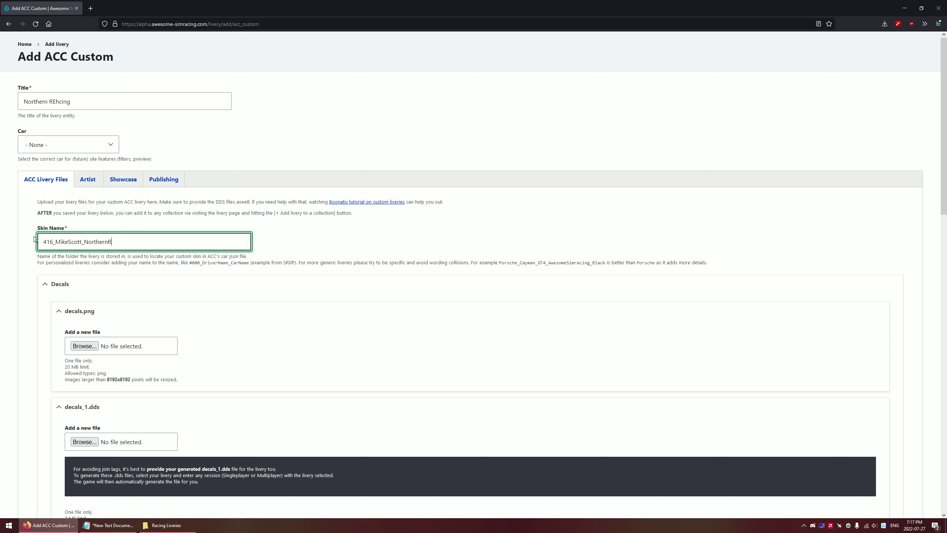
pyautogui.scroll(-3, 118, 272)
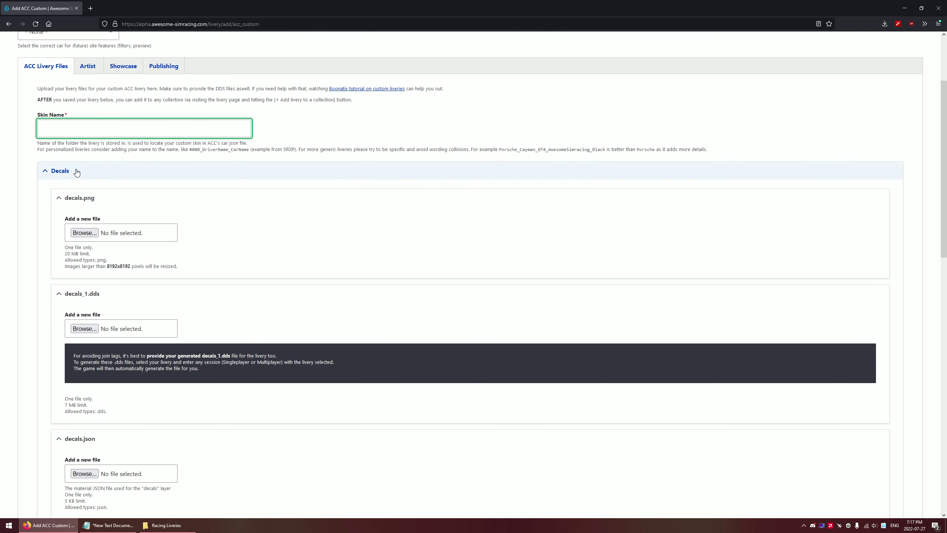
pyautogui.scroll(-7, 95, 242)
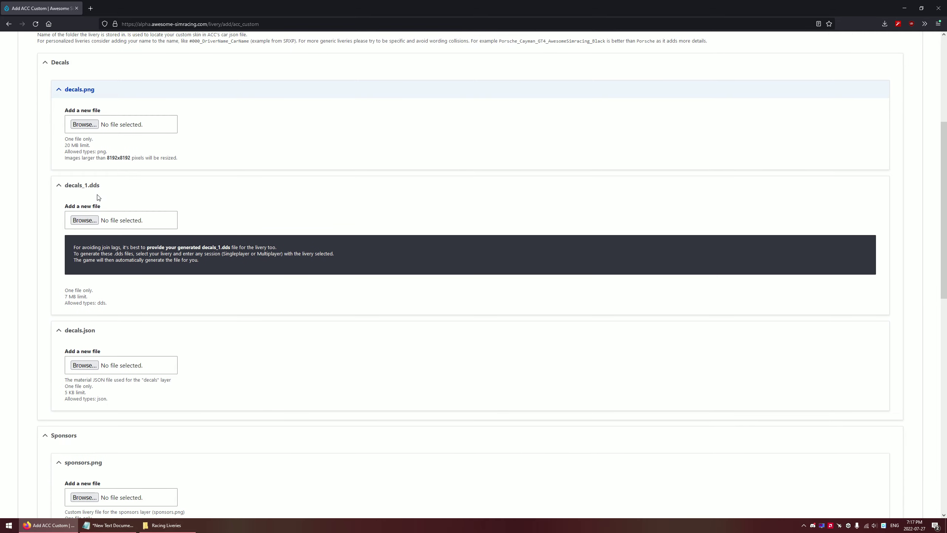
pyautogui.scroll(7, 103, 306)
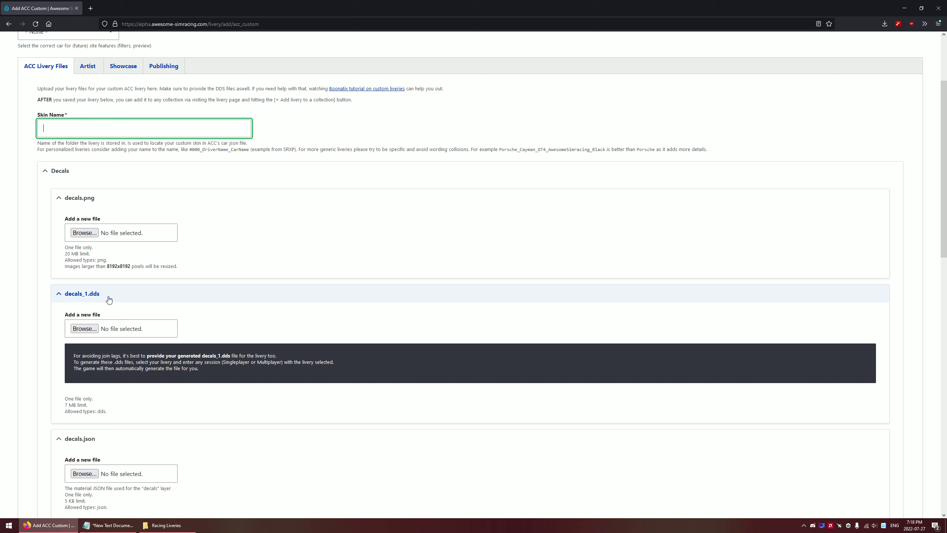
pyautogui.click(93, 330)
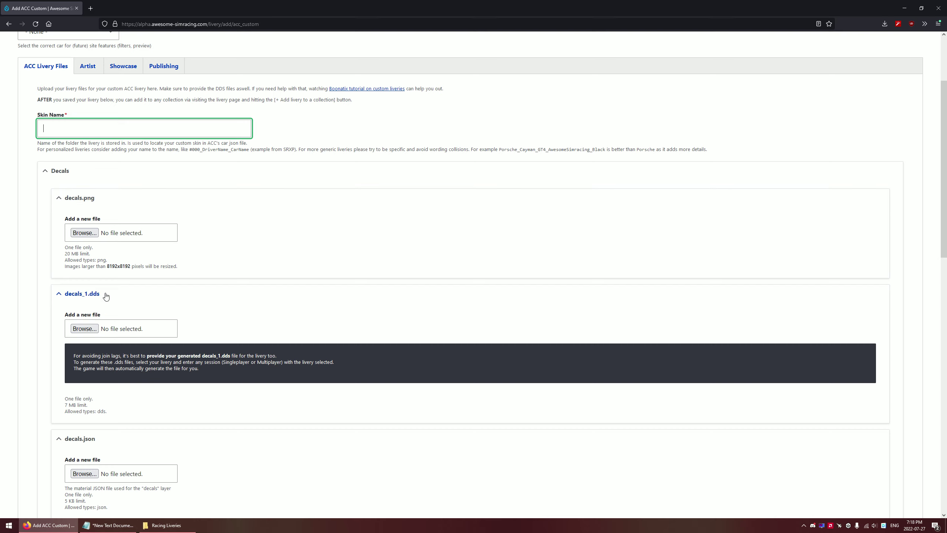
pyautogui.scroll(-3, 152, 306)
pyautogui.scroll(-7, 144, 328)
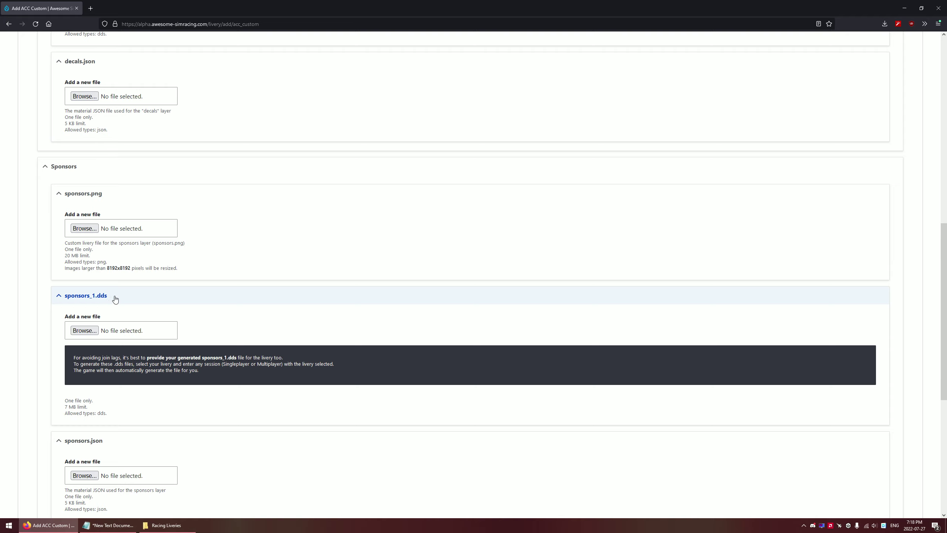
pyautogui.scroll(-4, 107, 297)
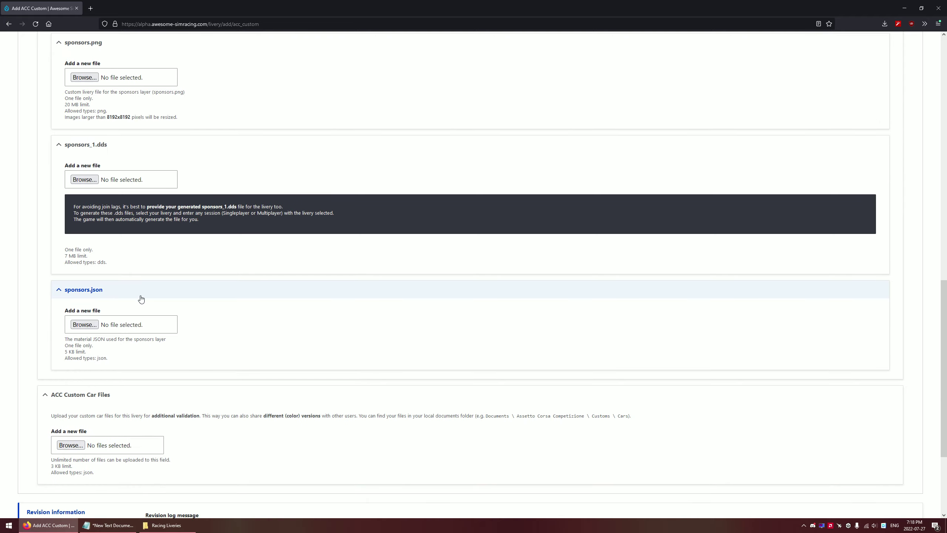
pyautogui.scroll(-2, 173, 289)
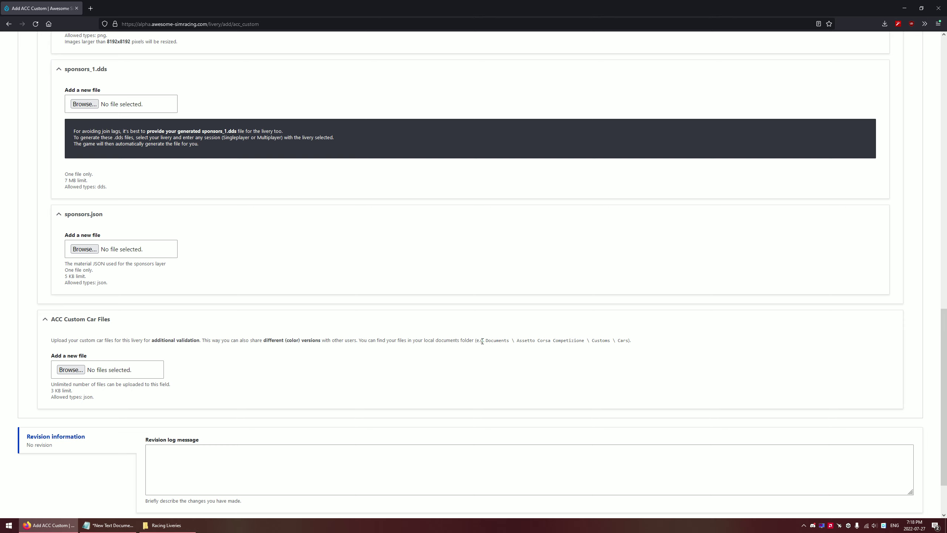
pyautogui.moveTo(482, 341); pyautogui.dragTo(487, 346)
pyautogui.click(638, 345)
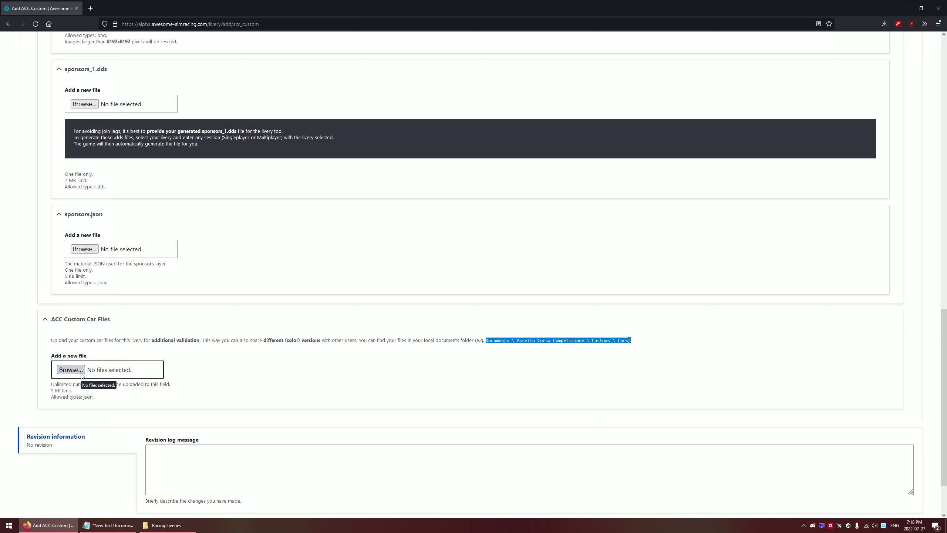
pyautogui.moveTo(480, 340); pyautogui.dragTo(645, 341)
pyautogui.click(645, 341)
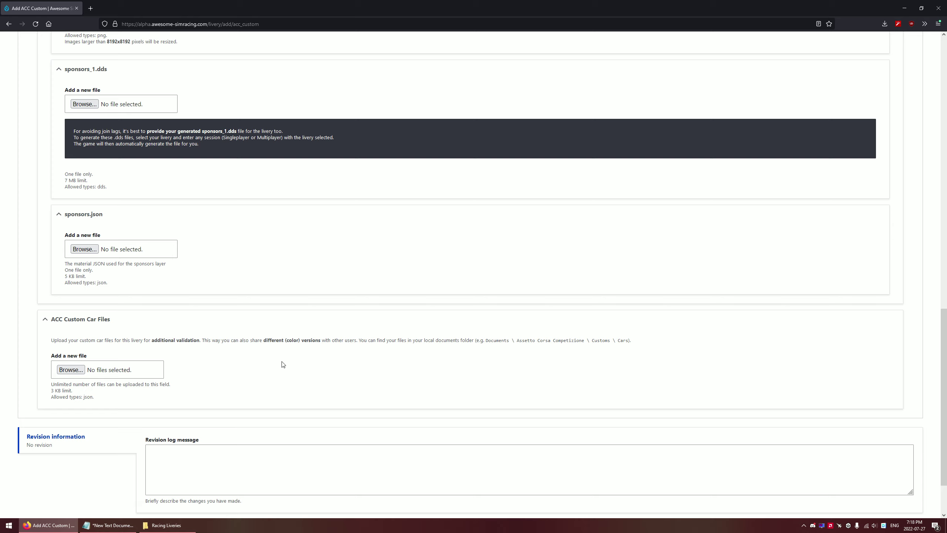
pyautogui.scroll(10, 192, 377)
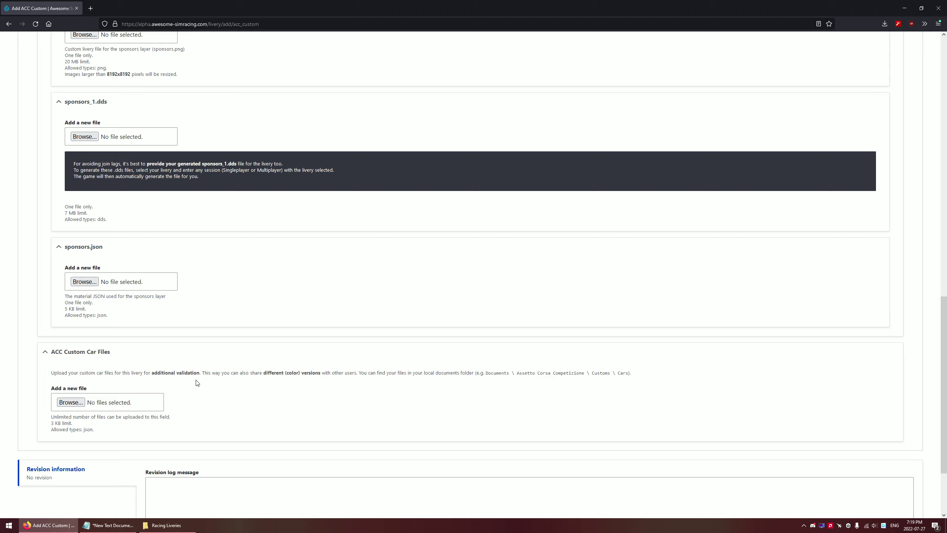
# Set the livery's Artist type to Commissioned, then review its Showcase and Publishing settings
pyautogui.scroll(5, 215, 388)
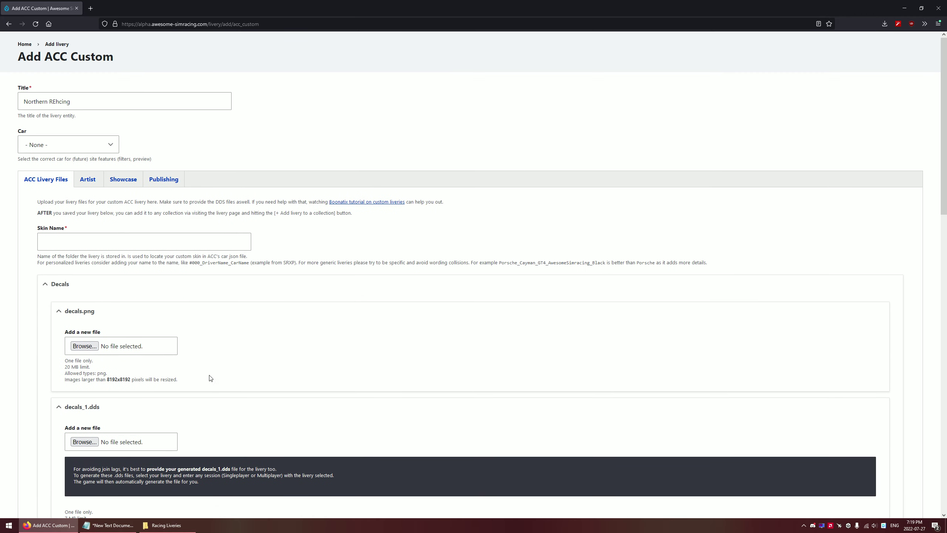
pyautogui.click(86, 187)
pyautogui.click(70, 215)
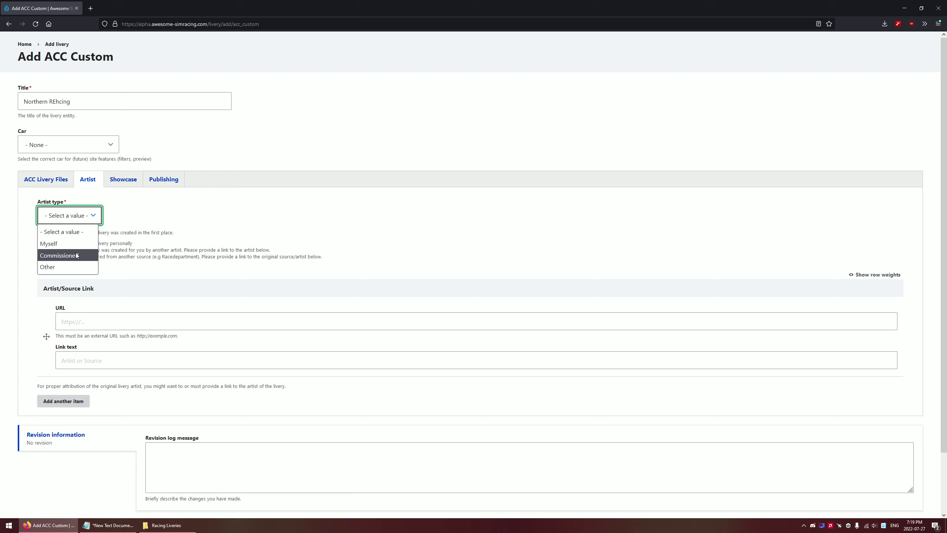
pyautogui.click(80, 256)
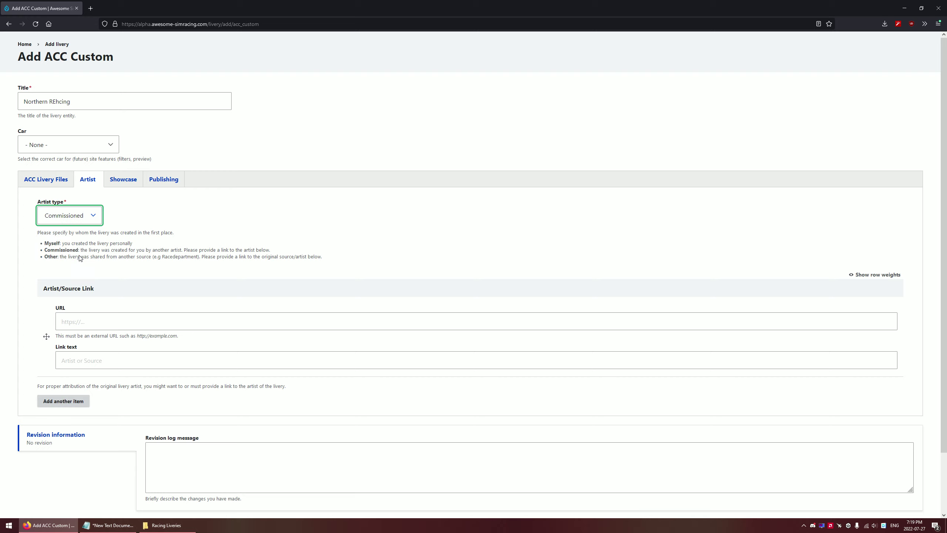
pyautogui.click(123, 187)
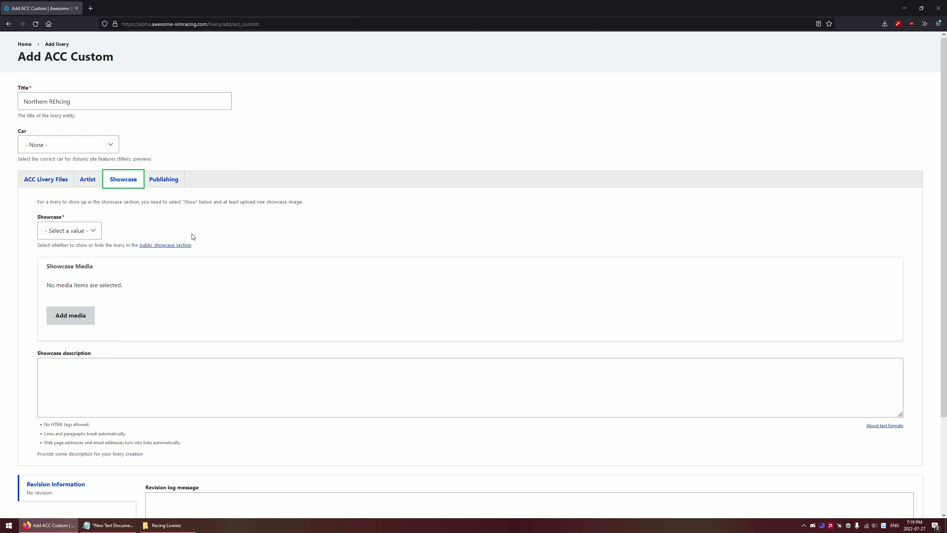
pyautogui.click(163, 180)
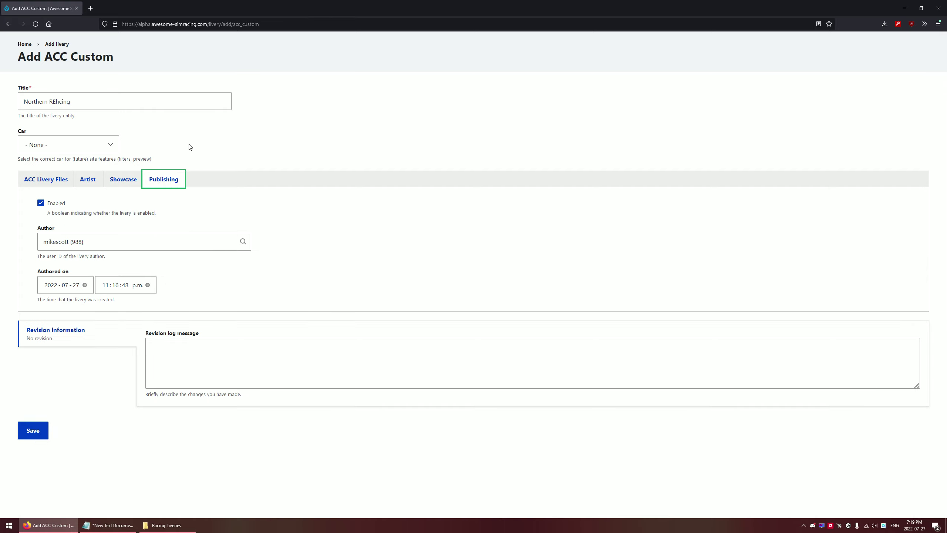
# Open the Northen REh!cing #416 livery from My Liveries and scroll through its page
pyautogui.click(26, 44)
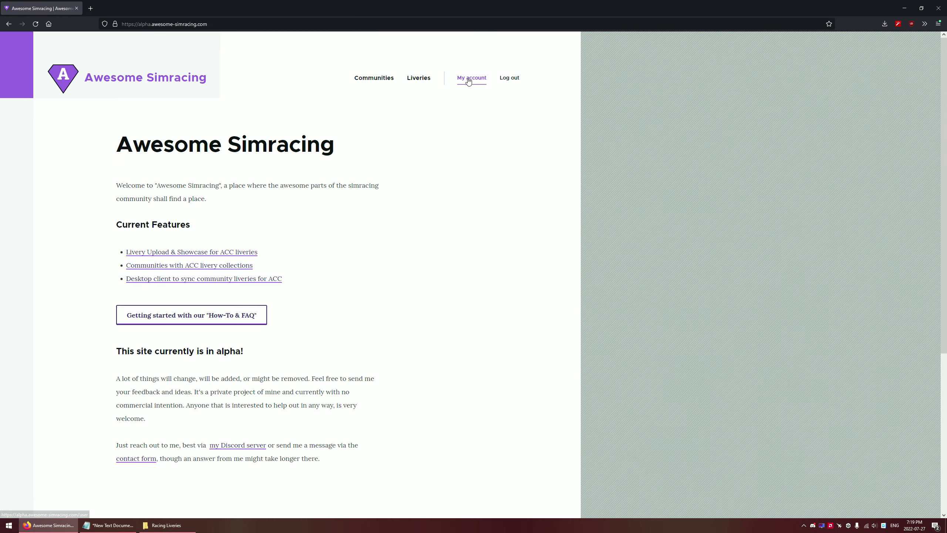
pyautogui.click(469, 82)
pyautogui.click(464, 277)
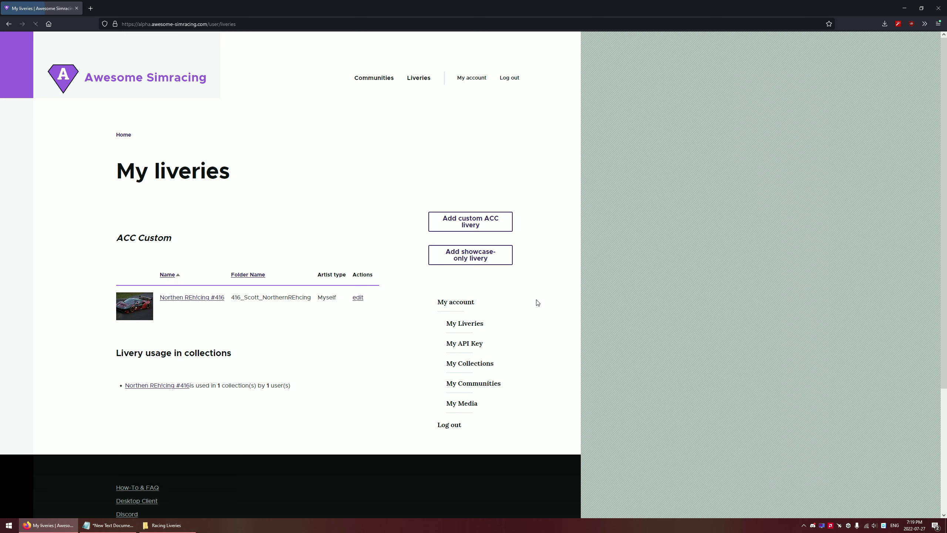
pyautogui.click(220, 298)
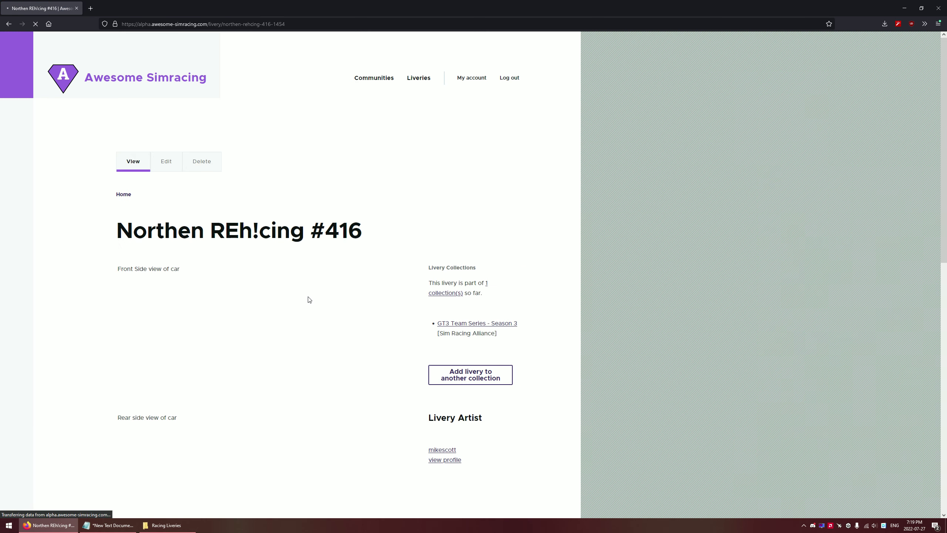
pyautogui.scroll(-5, 306, 276)
pyautogui.scroll(5, 336, 294)
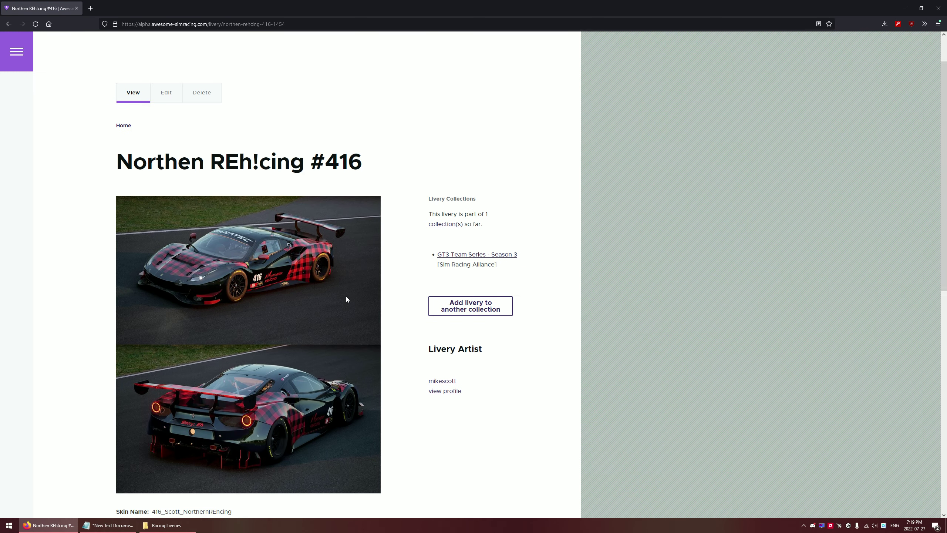
pyautogui.scroll(-3, 326, 256)
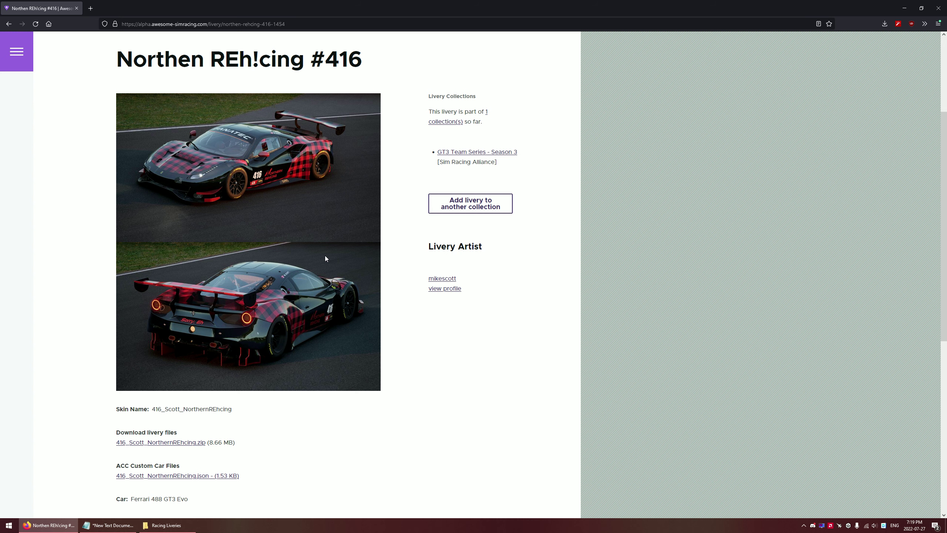
pyautogui.scroll(1, 340, 261)
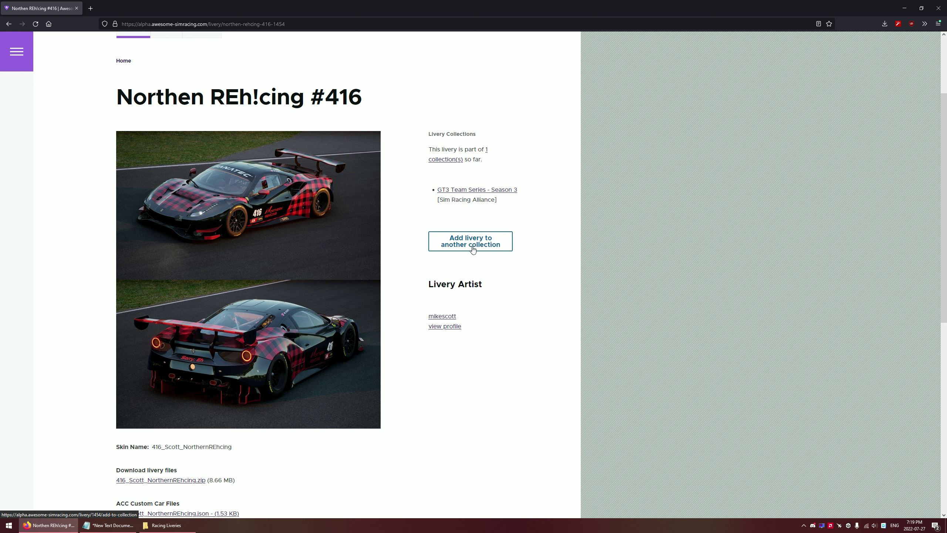
# Open the Add collection item form for the Northen REh!cing #416 livery
pyautogui.click(472, 245)
pyautogui.click(460, 247)
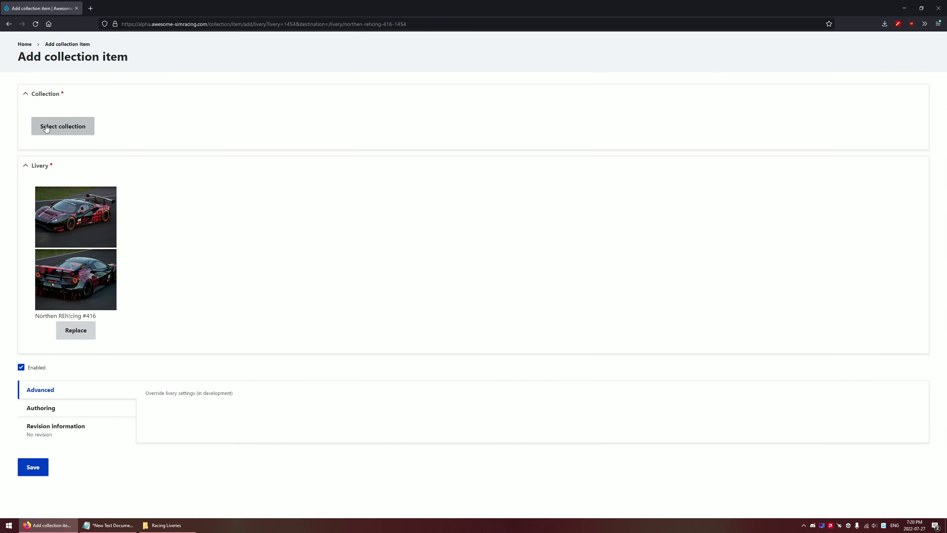
# Pick Division 3 in the collection picker as the livery's target collection
pyautogui.click(45, 127)
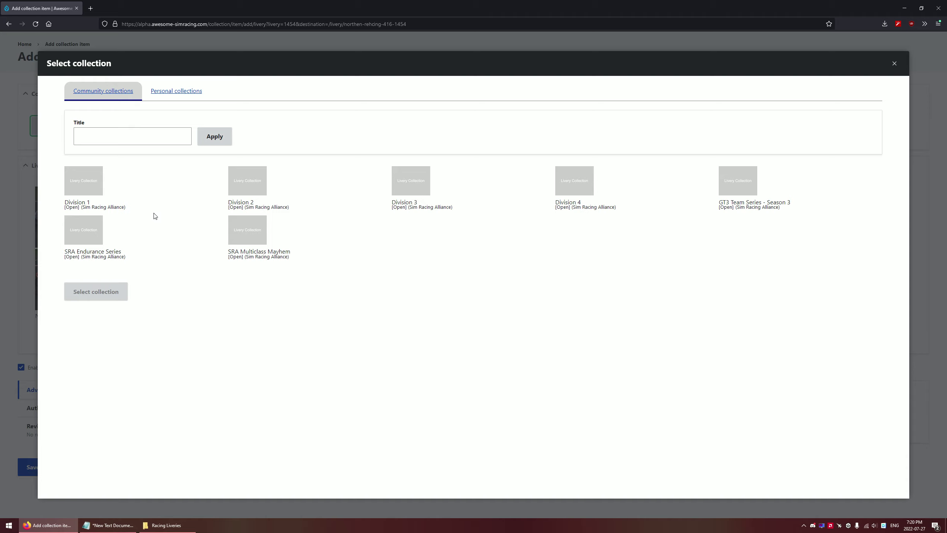
pyautogui.click(86, 183)
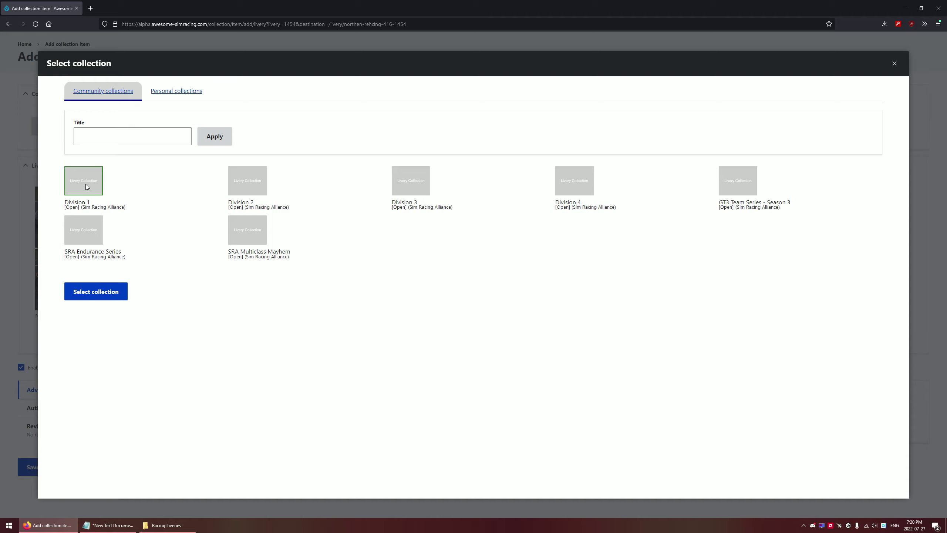
pyautogui.click(264, 186)
pyautogui.click(416, 185)
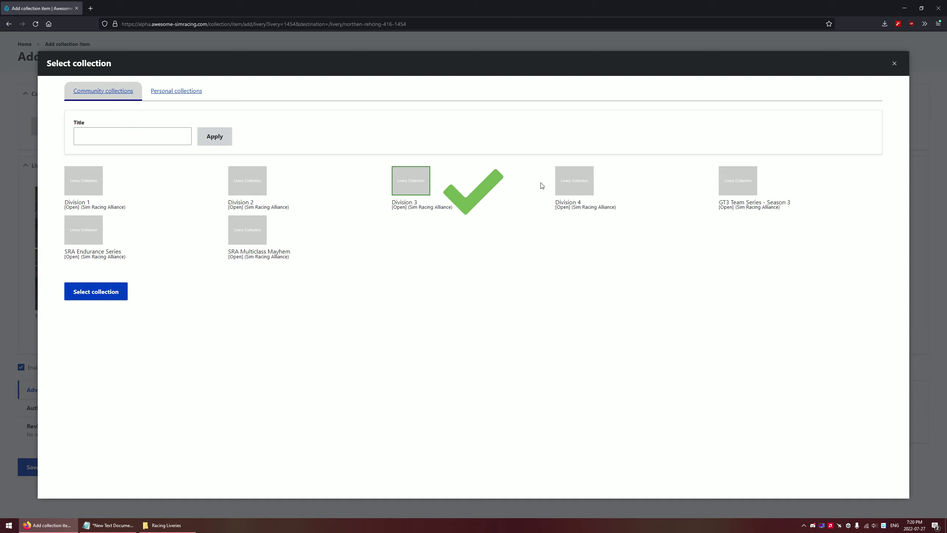
pyautogui.click(589, 184)
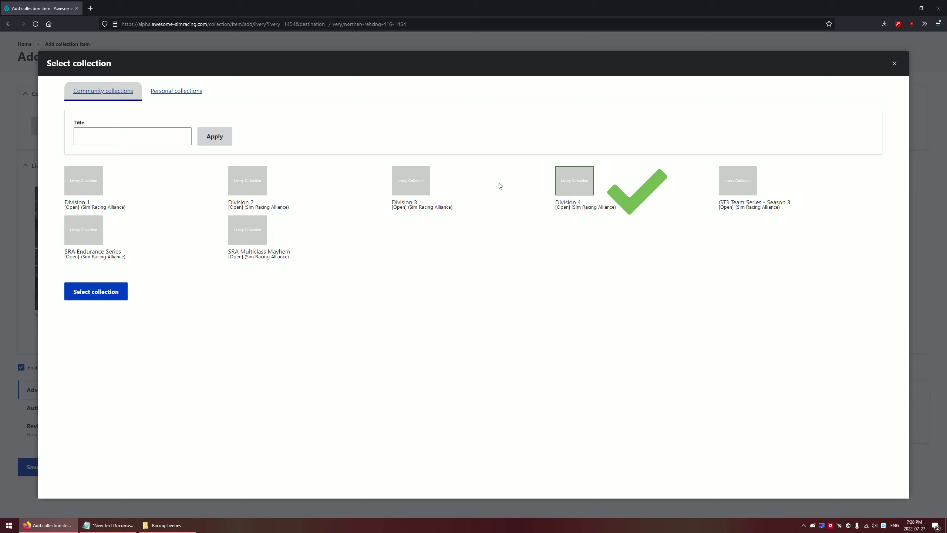
pyautogui.click(414, 185)
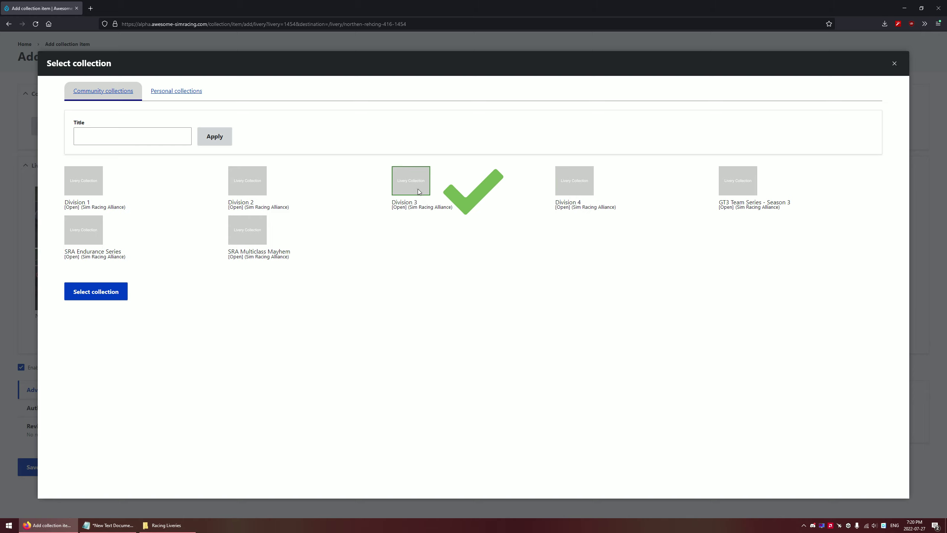
pyautogui.click(90, 296)
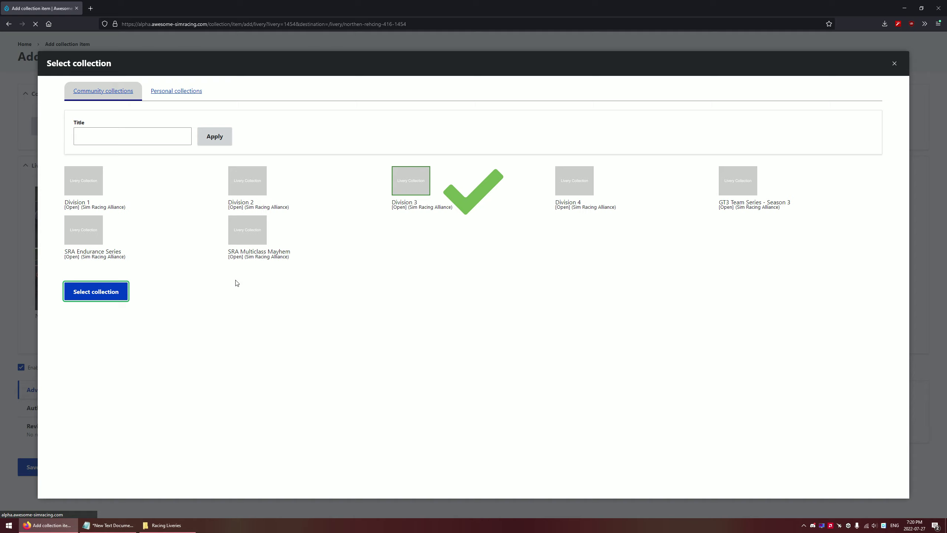
pyautogui.scroll(-2, 77, 278)
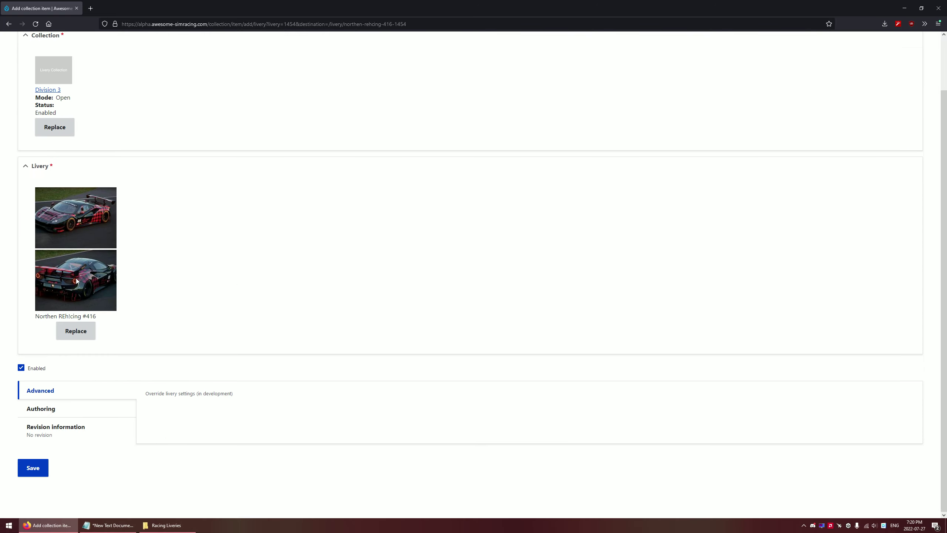
pyautogui.scroll(2, 89, 271)
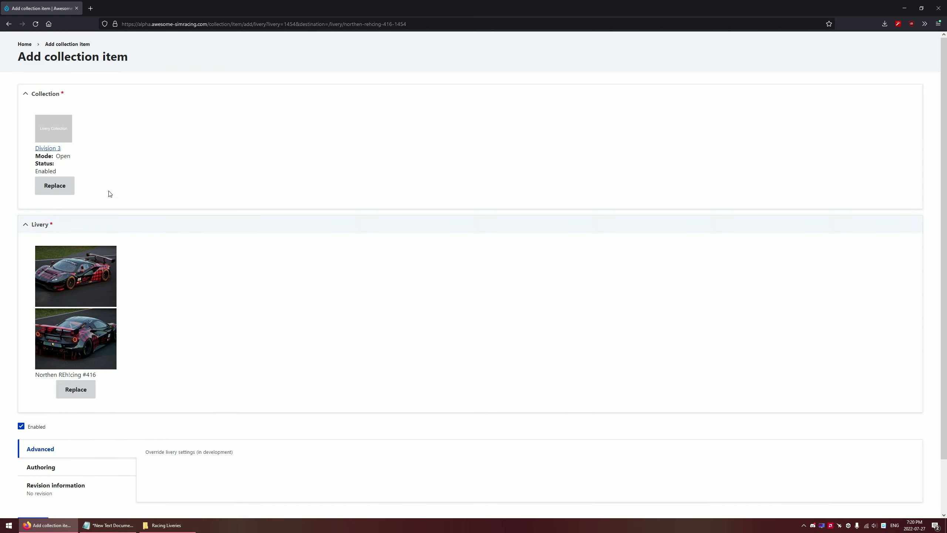
# Go via My account and My Communities to Sim Racing Alliance's livery collections
pyautogui.click(27, 46)
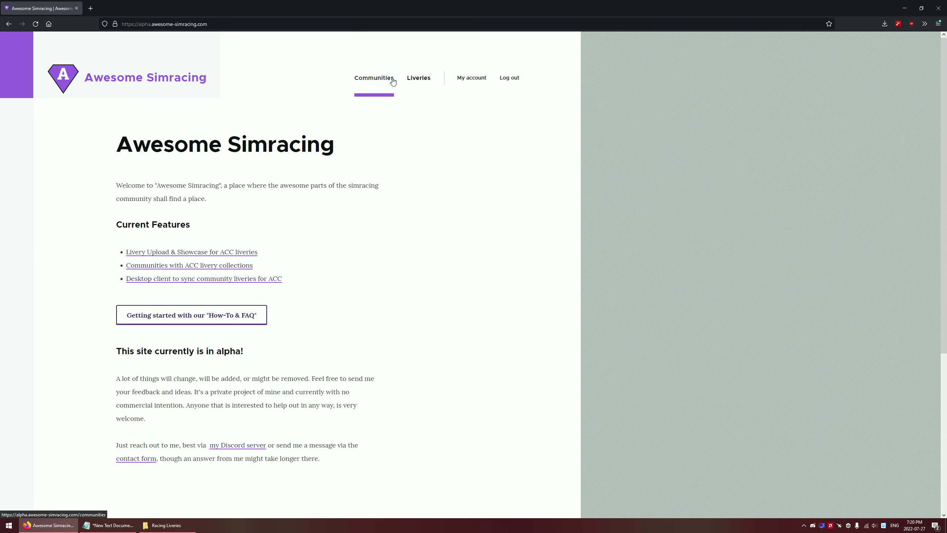
pyautogui.click(471, 78)
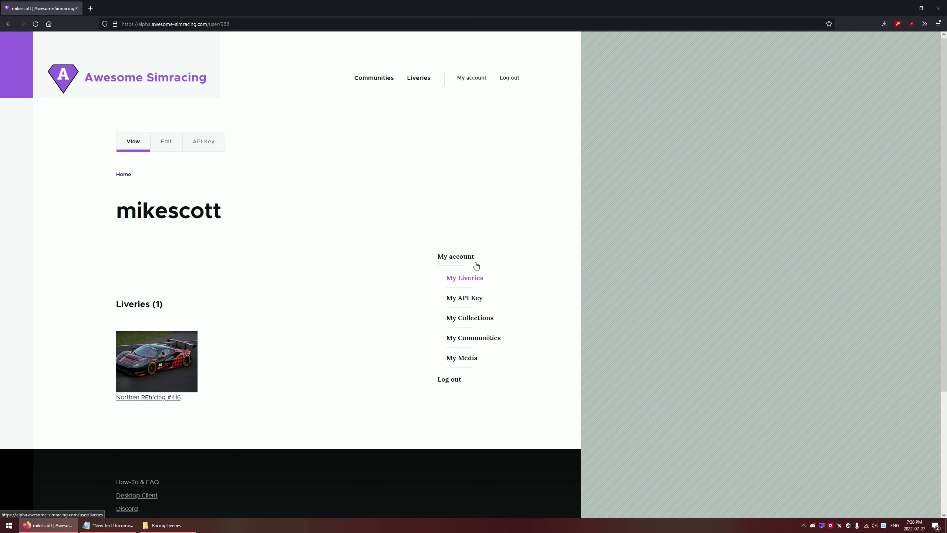
pyautogui.click(493, 336)
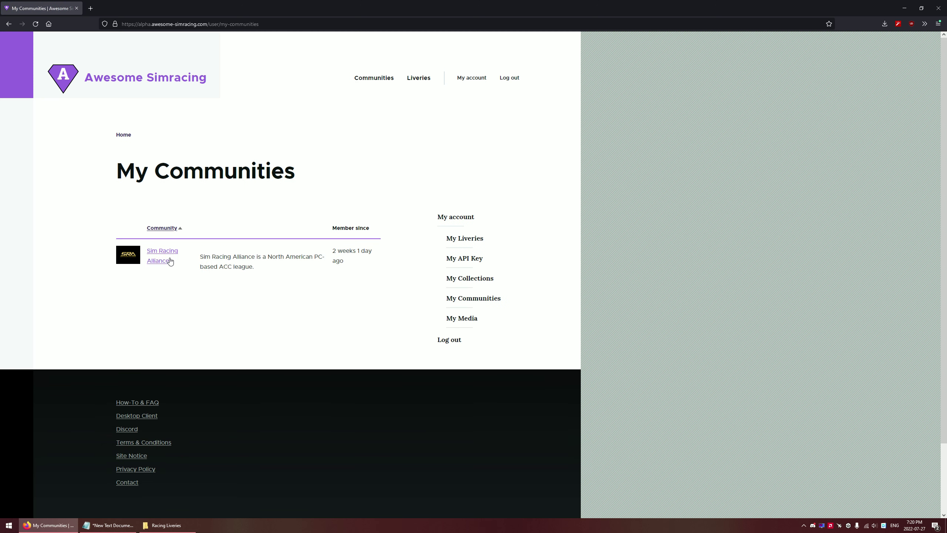
pyautogui.click(159, 256)
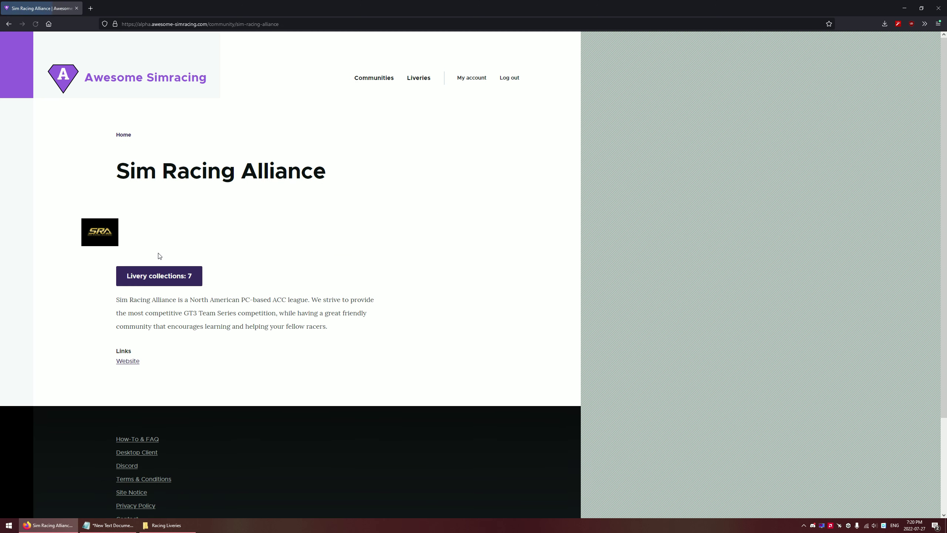
pyautogui.click(179, 275)
pyautogui.scroll(-1, 343, 243)
pyautogui.scroll(-5, 342, 243)
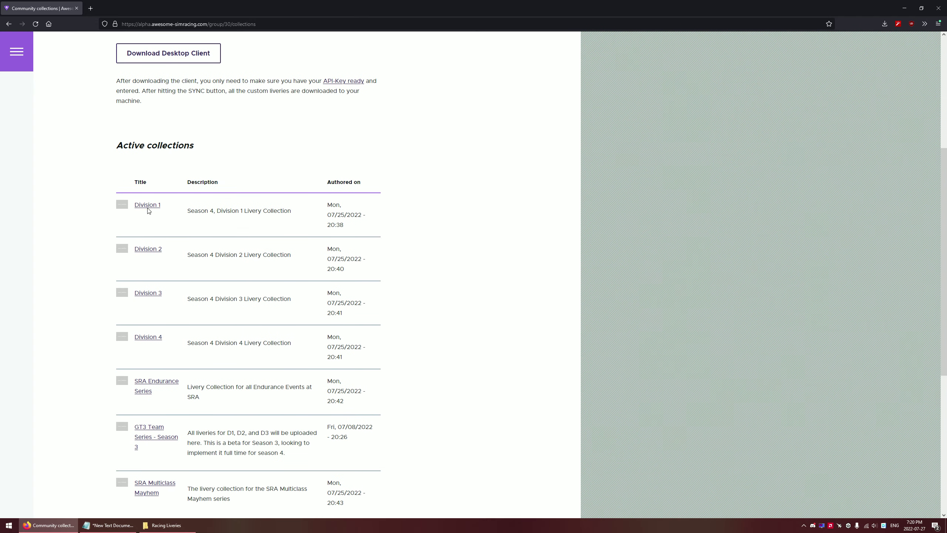
# Highlight and read the Division 1, GT3 and Division 2 collection descriptions
pyautogui.moveTo(138, 206); pyautogui.dragTo(285, 212)
pyautogui.click(168, 217)
pyautogui.click(161, 211)
pyautogui.moveTo(189, 211); pyautogui.dragTo(283, 220)
pyautogui.scroll(-1, 249, 271)
pyautogui.moveTo(191, 394); pyautogui.dragTo(280, 414)
pyautogui.click(279, 415)
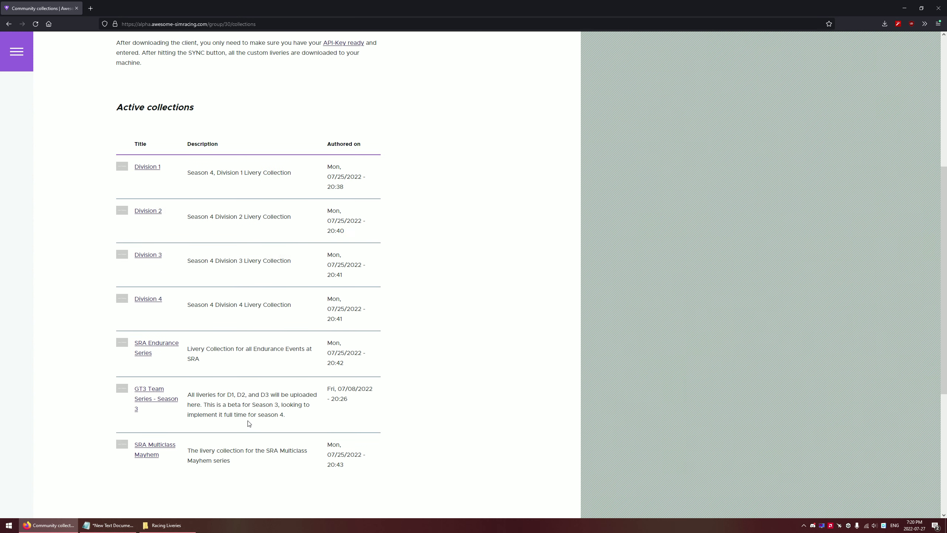
pyautogui.scroll(-2, 249, 423)
pyautogui.scroll(4, 262, 393)
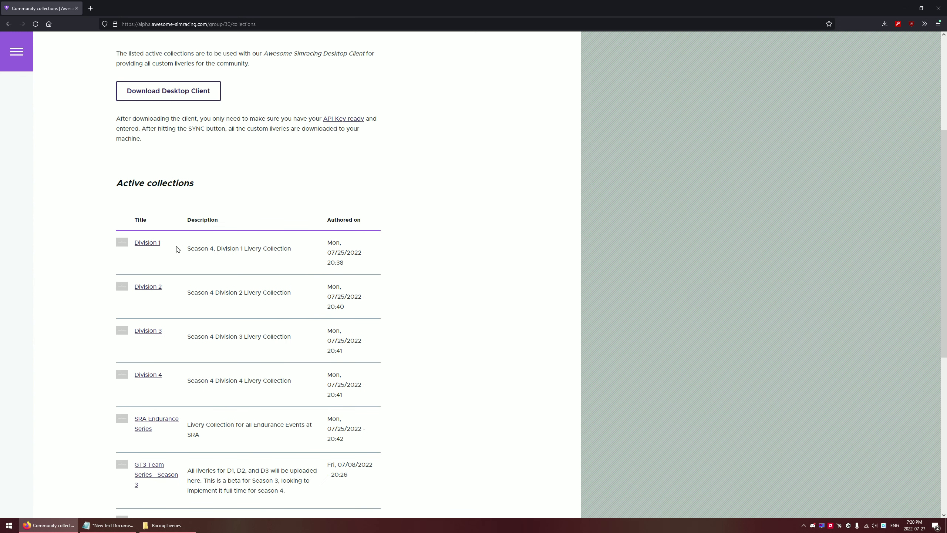
pyautogui.scroll(-2, 159, 312)
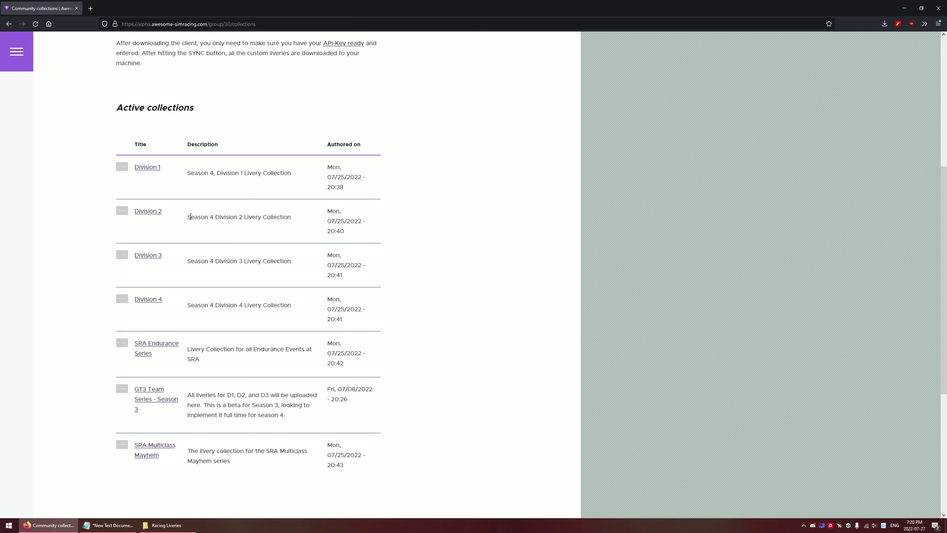
pyautogui.moveTo(190, 217); pyautogui.dragTo(230, 218)
pyautogui.click(165, 219)
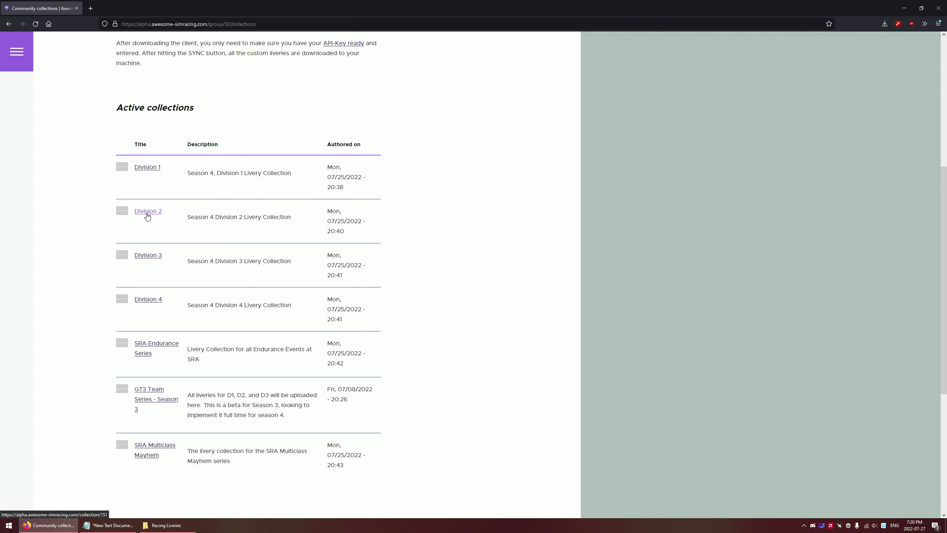
# In Division 2, start a new collection item using the Northen REh!cing #416 livery
pyautogui.click(147, 211)
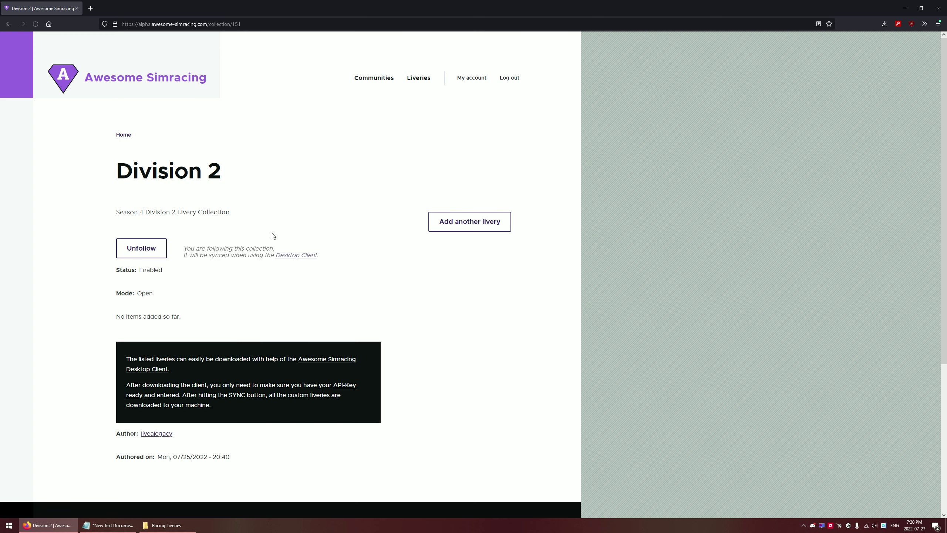
pyautogui.click(472, 223)
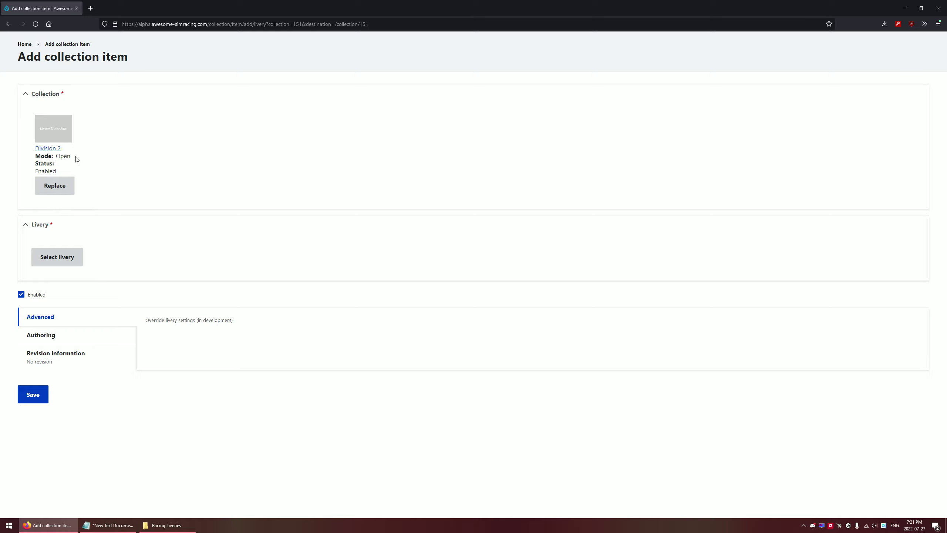
pyautogui.click(63, 256)
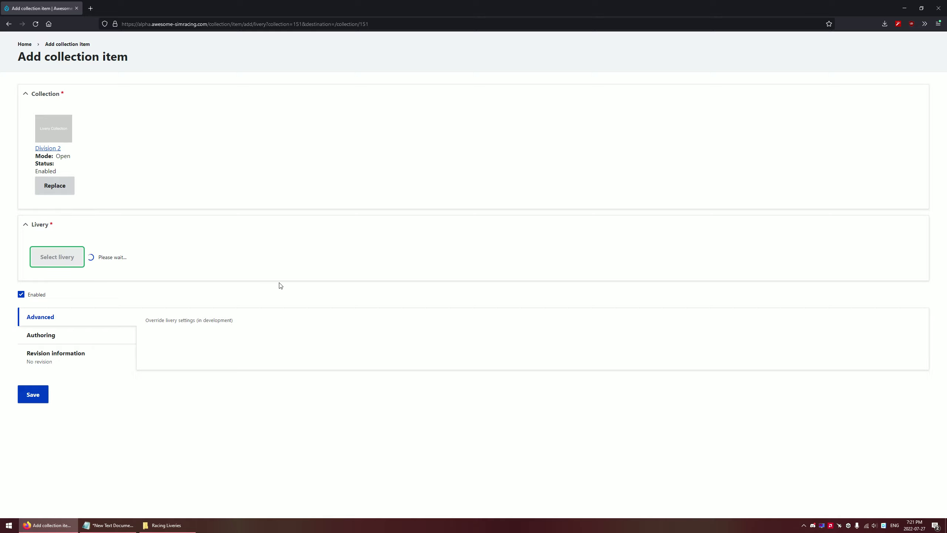
pyautogui.click(95, 187)
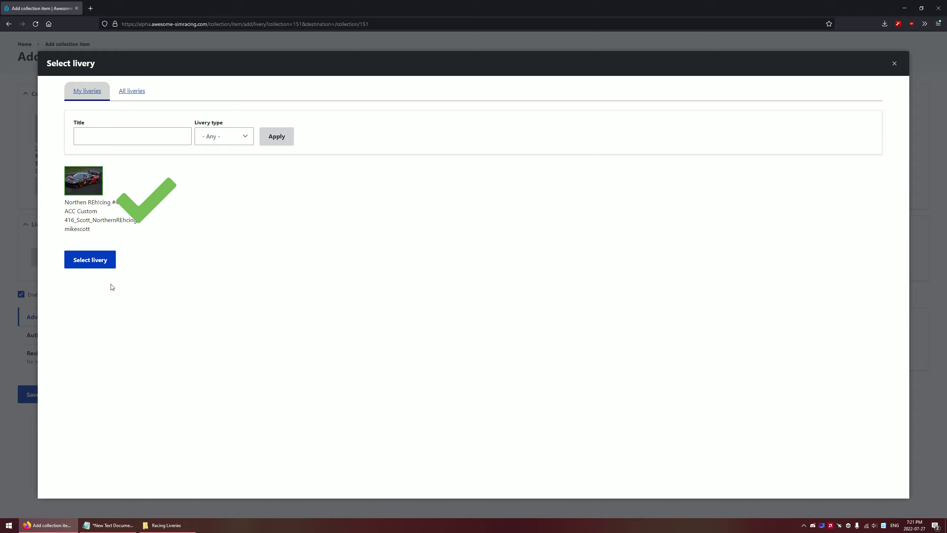
pyautogui.click(101, 263)
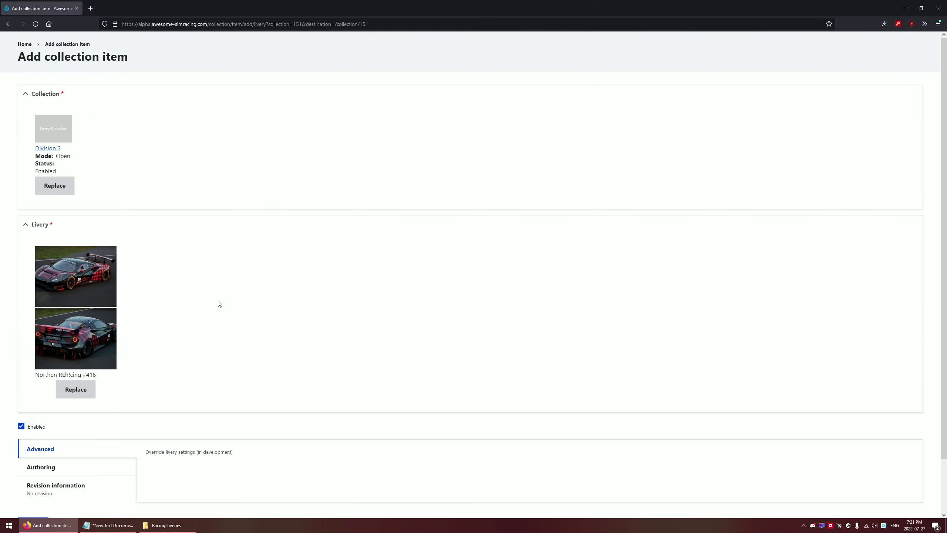
pyautogui.scroll(-2, 101, 326)
pyautogui.scroll(2, 163, 203)
# Go from the home page through My account to the My API Key page
pyautogui.click(26, 46)
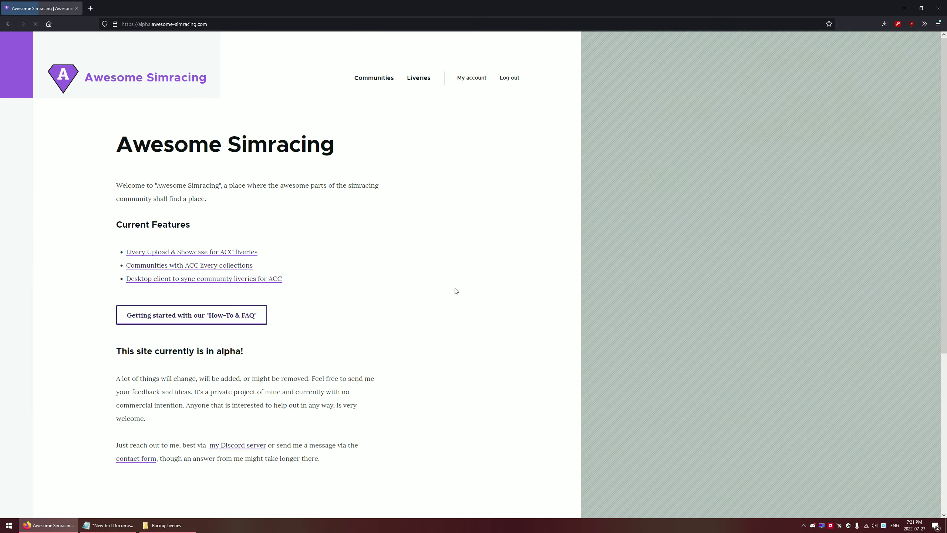
pyautogui.click(470, 78)
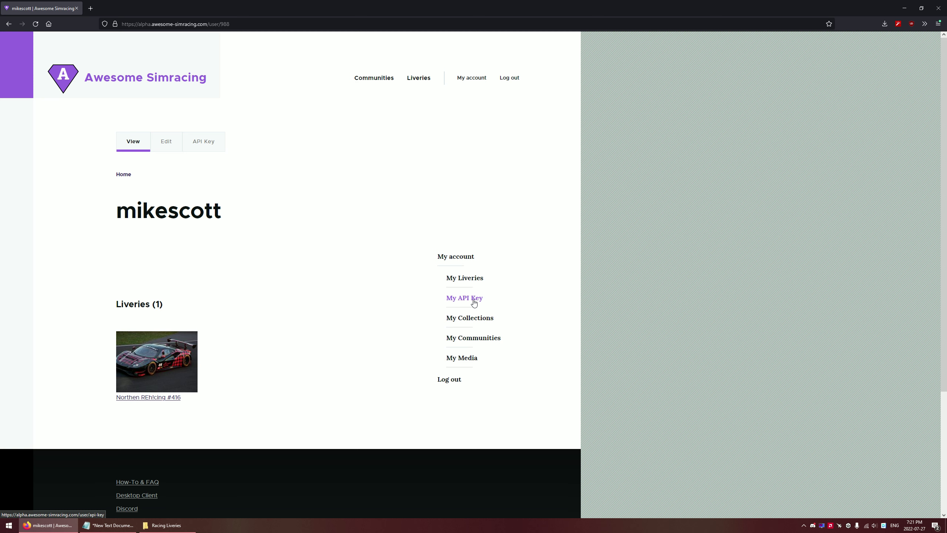
pyautogui.click(474, 302)
pyautogui.scroll(-2, 410, 313)
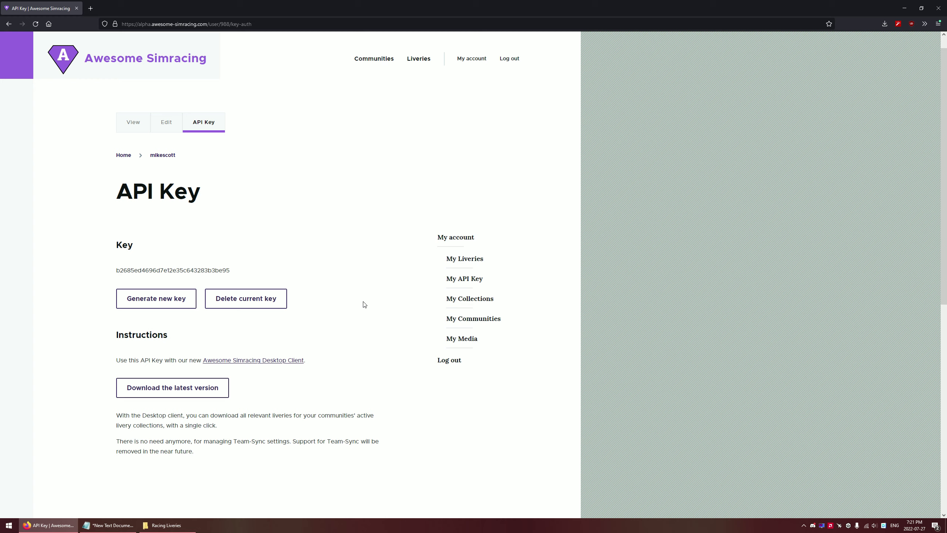
pyautogui.scroll(-1, 364, 304)
# Select the API key text on the page several times, clearing each selection
pyautogui.moveTo(113, 253); pyautogui.dragTo(112, 252)
pyautogui.click(236, 256)
pyautogui.moveTo(237, 259); pyautogui.dragTo(222, 249)
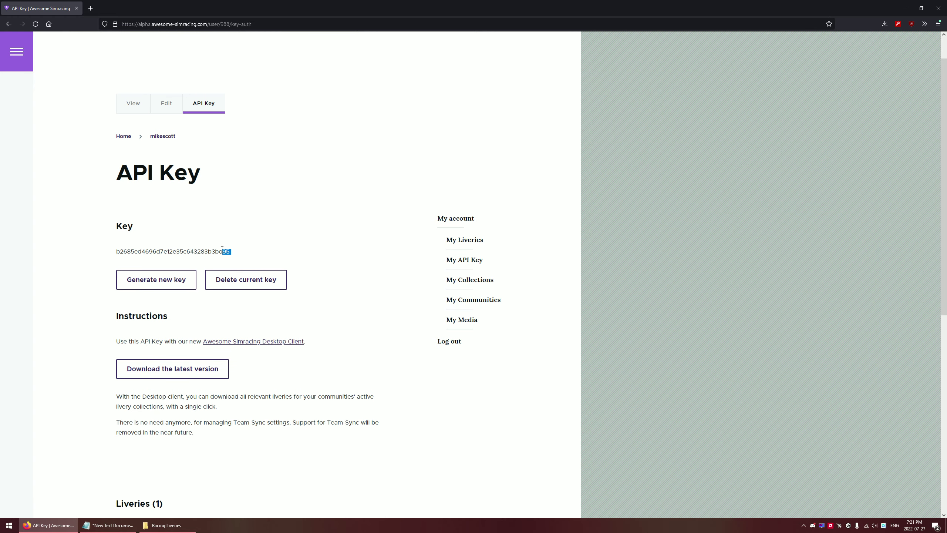
pyautogui.click(283, 261)
pyautogui.moveTo(232, 252); pyautogui.dragTo(116, 251)
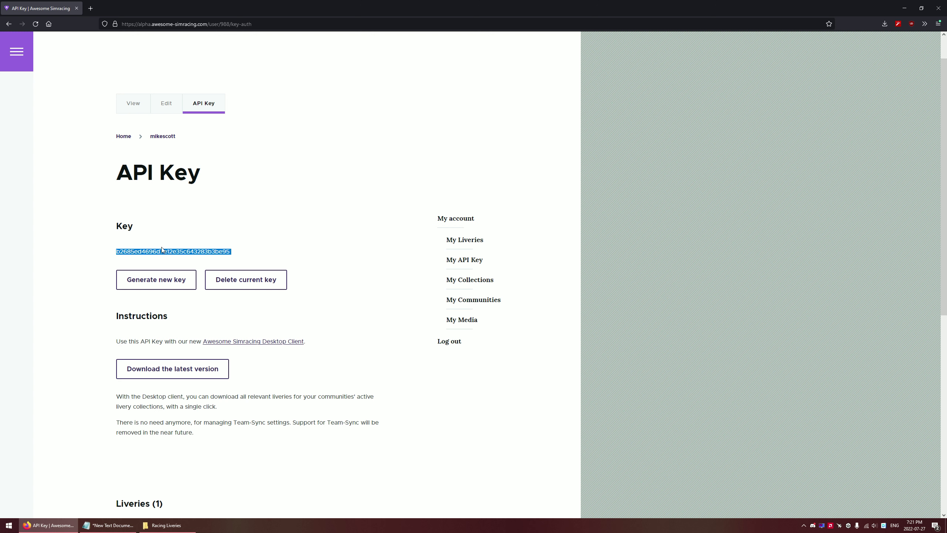
pyautogui.click(225, 250)
pyautogui.moveTo(232, 255); pyautogui.dragTo(113, 252)
pyautogui.click(239, 251)
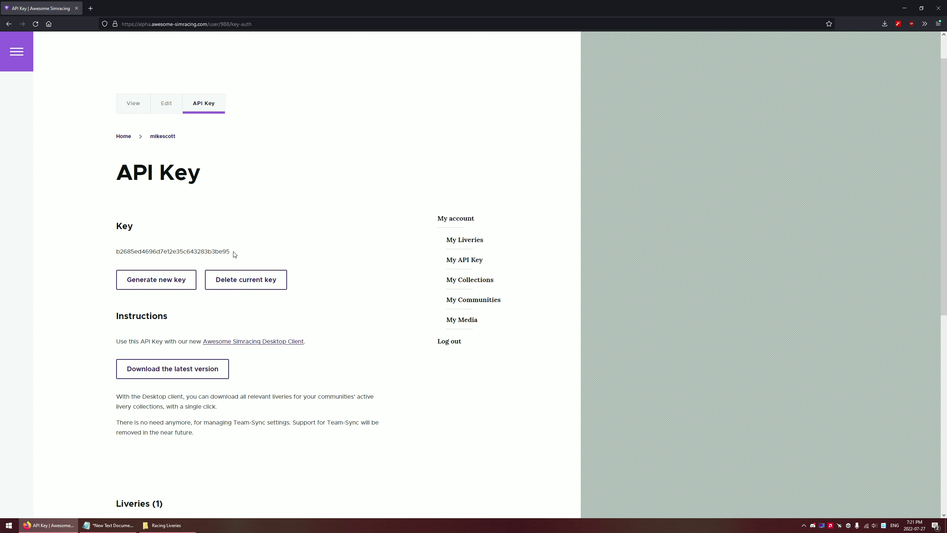
pyautogui.moveTo(234, 255); pyautogui.dragTo(106, 252)
pyautogui.click(168, 257)
pyautogui.moveTo(236, 254); pyautogui.dragTo(106, 254)
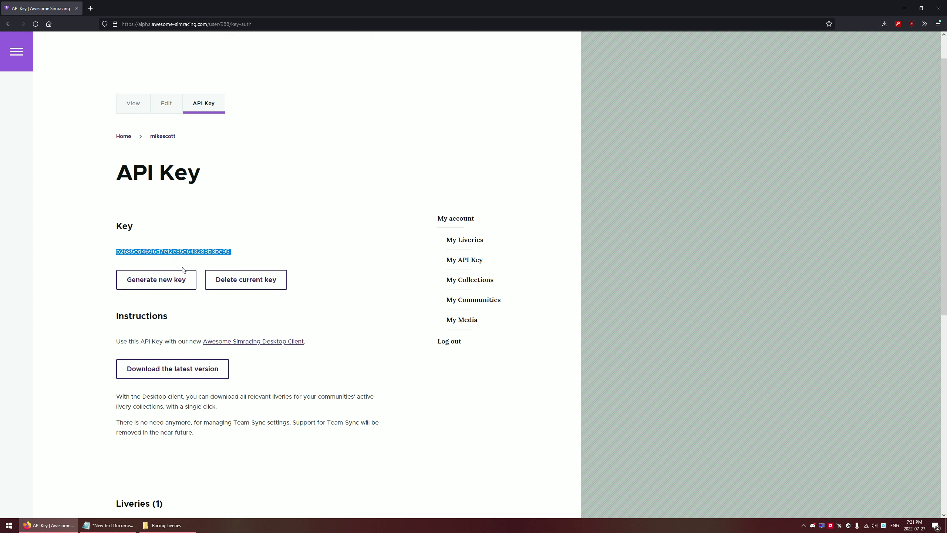
pyautogui.click(242, 250)
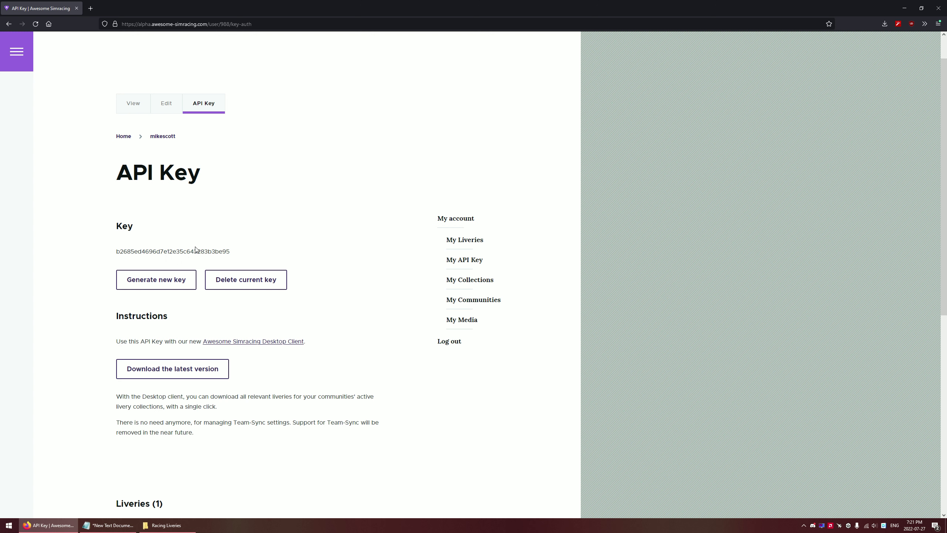
pyautogui.moveTo(239, 255); pyautogui.dragTo(108, 259)
pyautogui.click(257, 250)
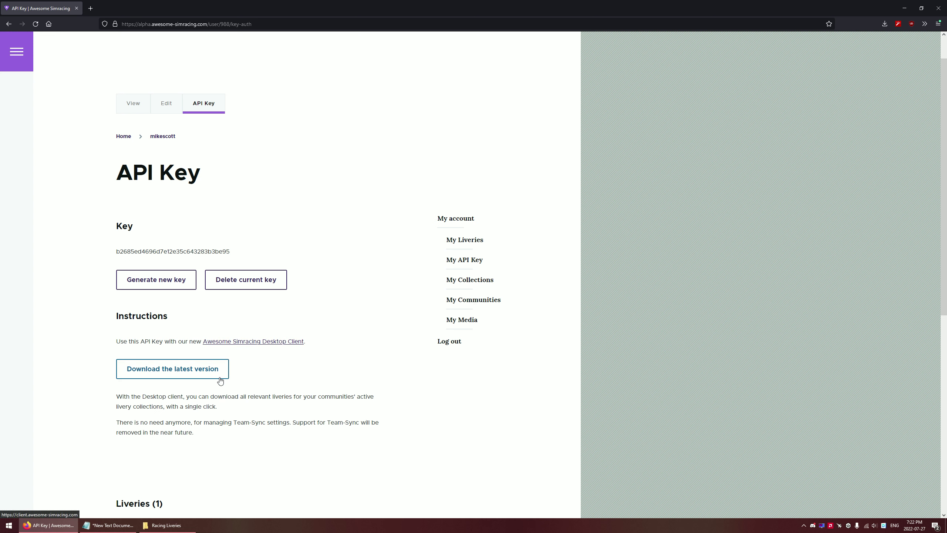
# Launch awesome-simracing.exe from the Racing Liveries folder
pyautogui.click(174, 525)
pyautogui.click(612, 249)
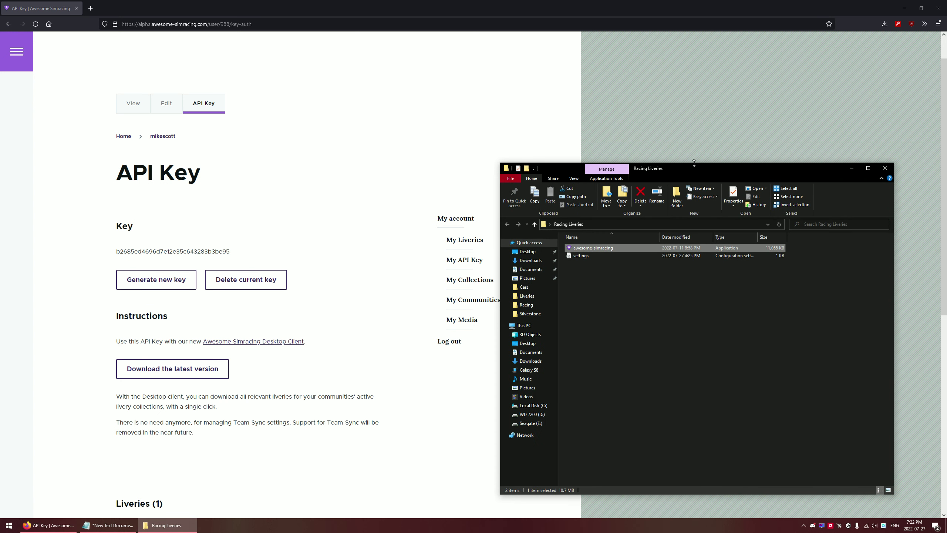
pyautogui.moveTo(677, 167); pyautogui.dragTo(677, 170)
pyautogui.doubleClick(636, 253)
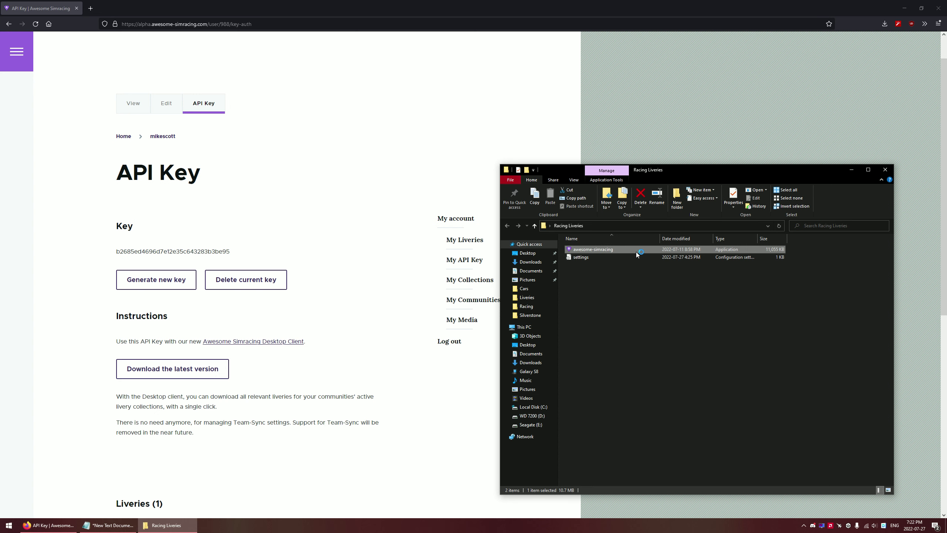
# Replace the client's prefilled API key with the website's key and run the liveries sync
pyautogui.moveTo(208, 42); pyautogui.dragTo(602, 153)
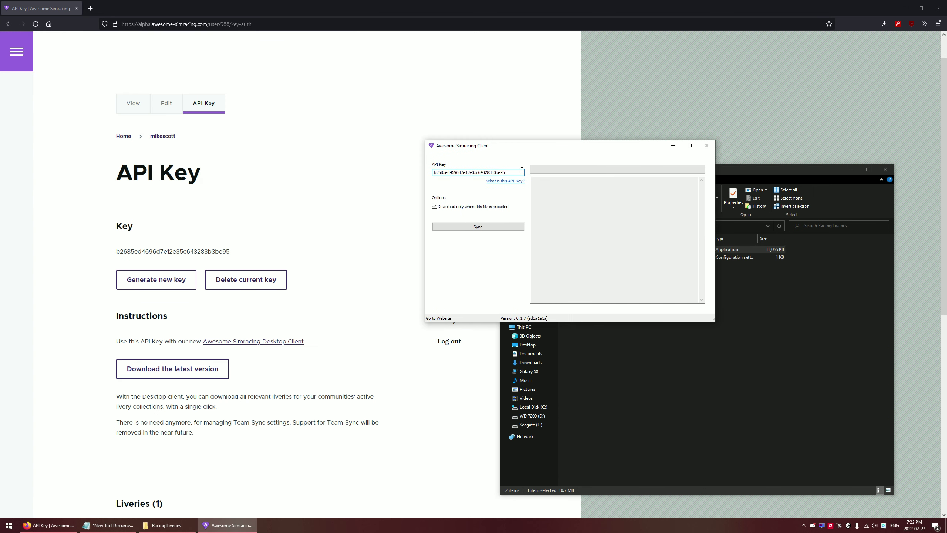
pyautogui.moveTo(519, 172); pyautogui.dragTo(370, 177)
pyautogui.hotkey('ctrl', 'c')
pyautogui.press('BackSpace')
pyautogui.click(199, 252)
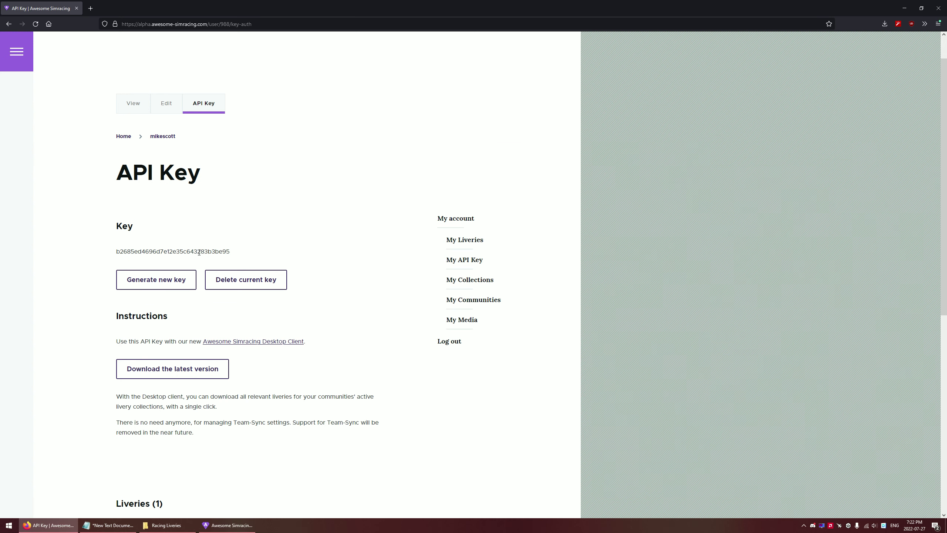
pyautogui.doubleClick(199, 253)
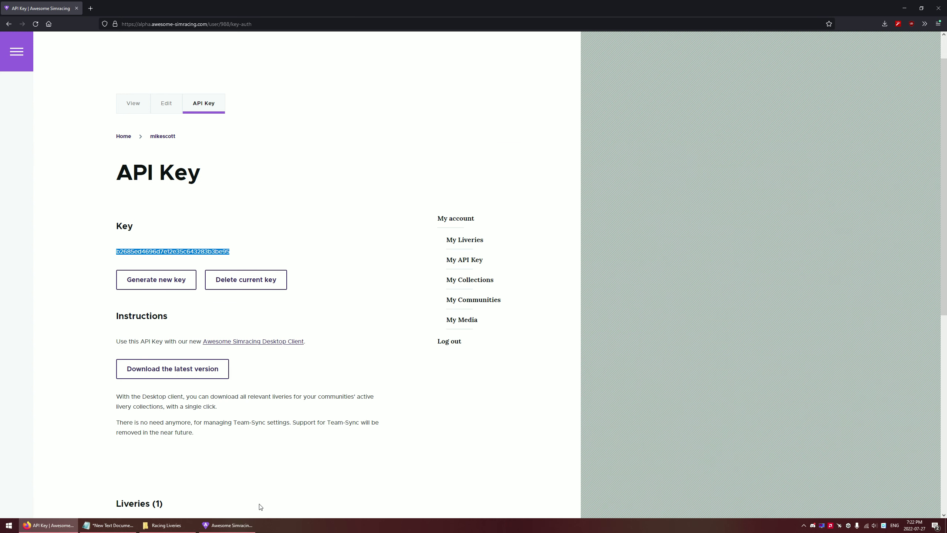
pyautogui.click(234, 530)
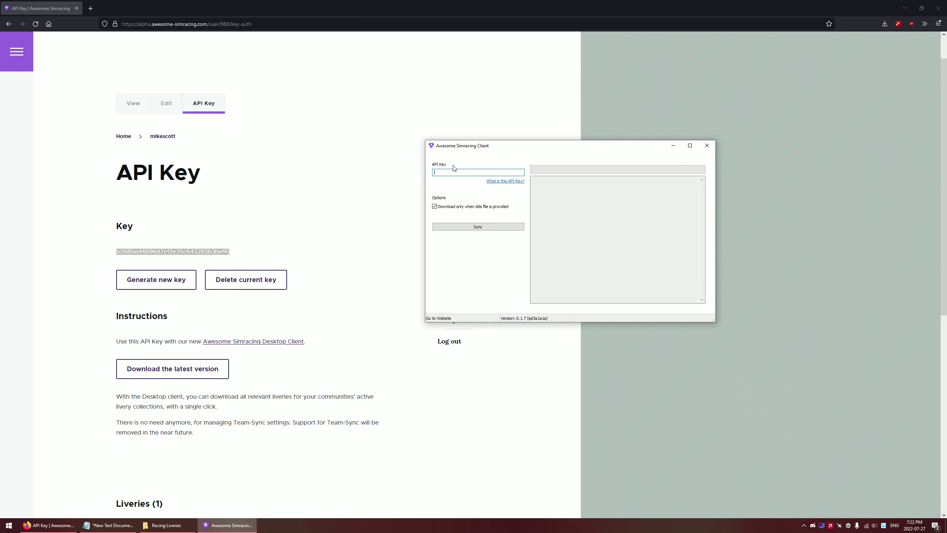
pyautogui.hotkey('ctrl', 'v')
pyautogui.click(495, 229)
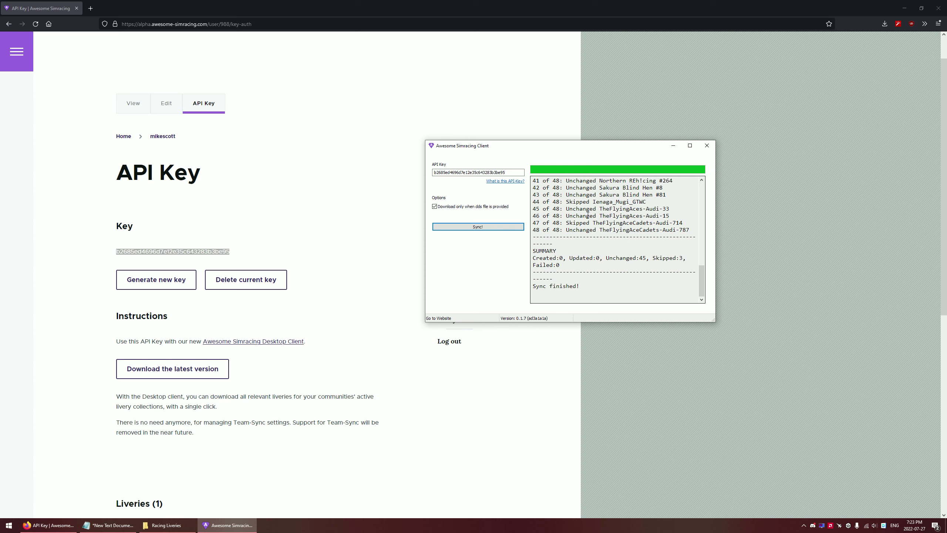
# Save the client's current API key into an empty Notepad document
pyautogui.click(509, 172)
pyautogui.moveTo(510, 172); pyautogui.dragTo(433, 172)
pyautogui.hotkey('ctrl', 'c')
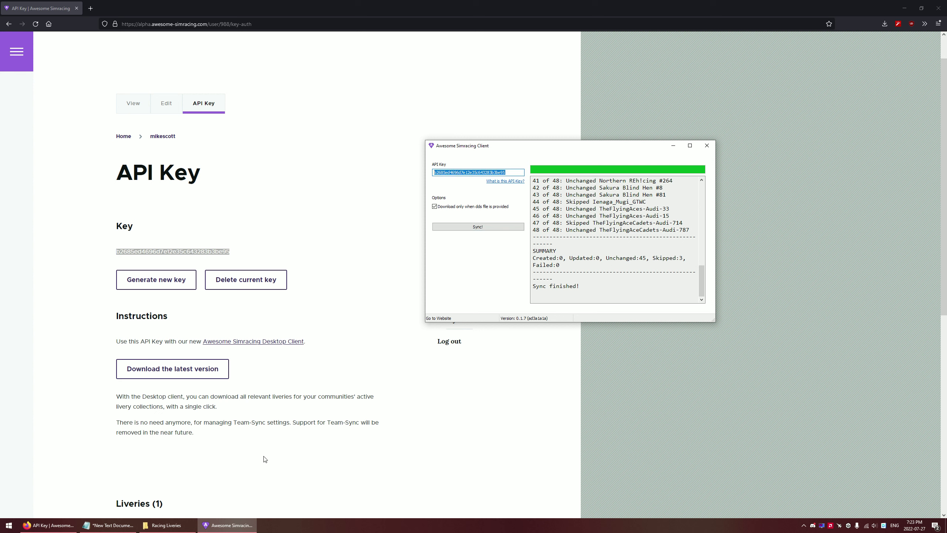
pyautogui.click(111, 525)
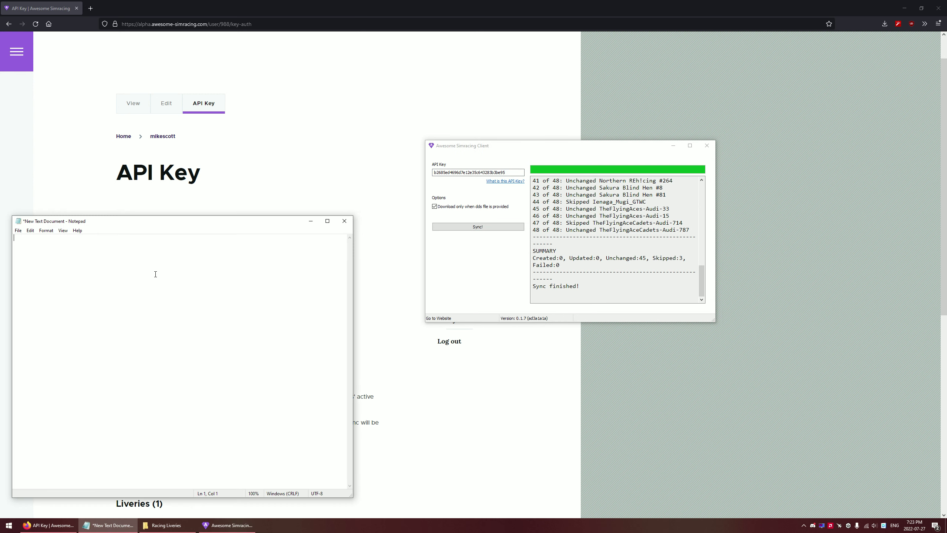
pyautogui.hotkey('ctrl', 'v')
pyautogui.click(307, 224)
# Generate a new API key on the website and confirm syncing with the old key now errors
pyautogui.click(266, 248)
pyautogui.click(166, 281)
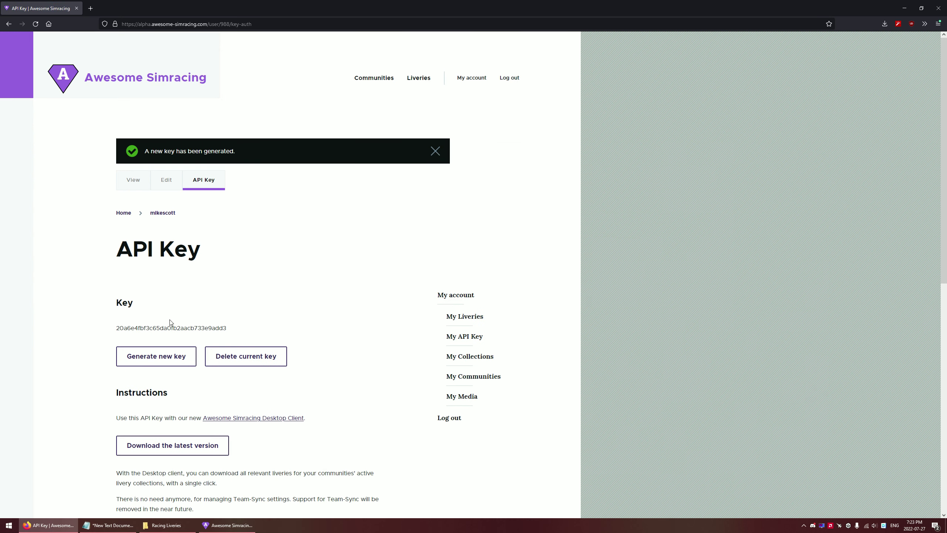
pyautogui.click(228, 525)
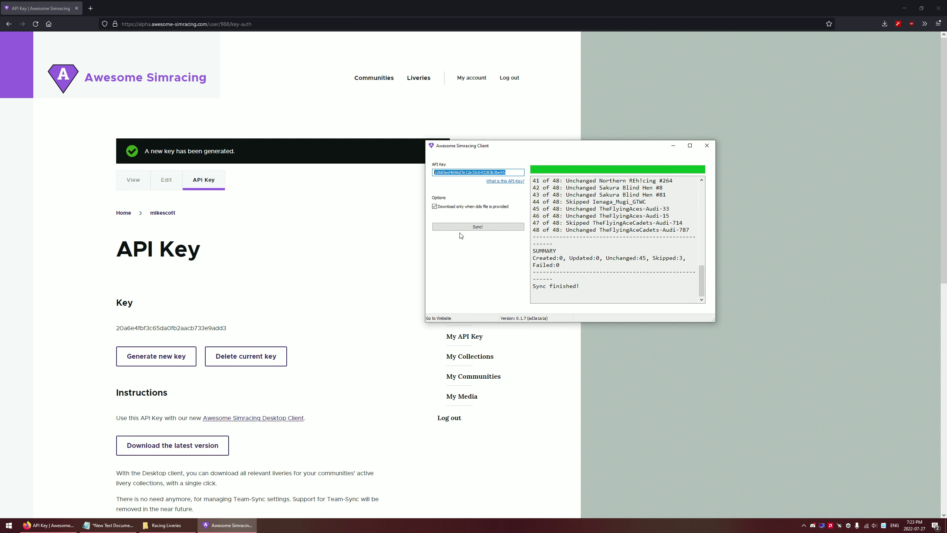
pyautogui.click(486, 231)
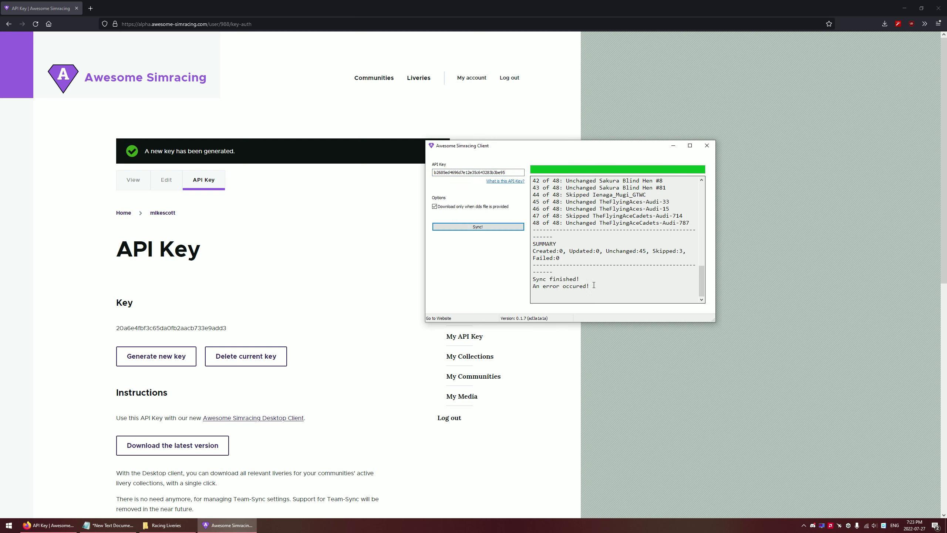
pyautogui.moveTo(593, 285); pyautogui.dragTo(532, 286)
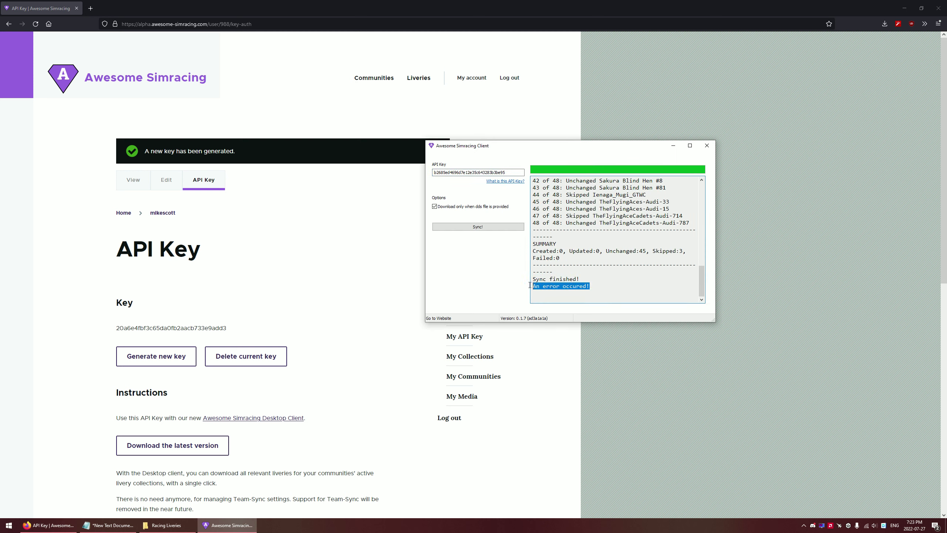
# Put the website's new API key into the client and sync the liveries again
pyautogui.click(243, 328)
pyautogui.doubleClick(212, 328)
pyautogui.hotkey('ctrl', 'c')
pyautogui.click(220, 522)
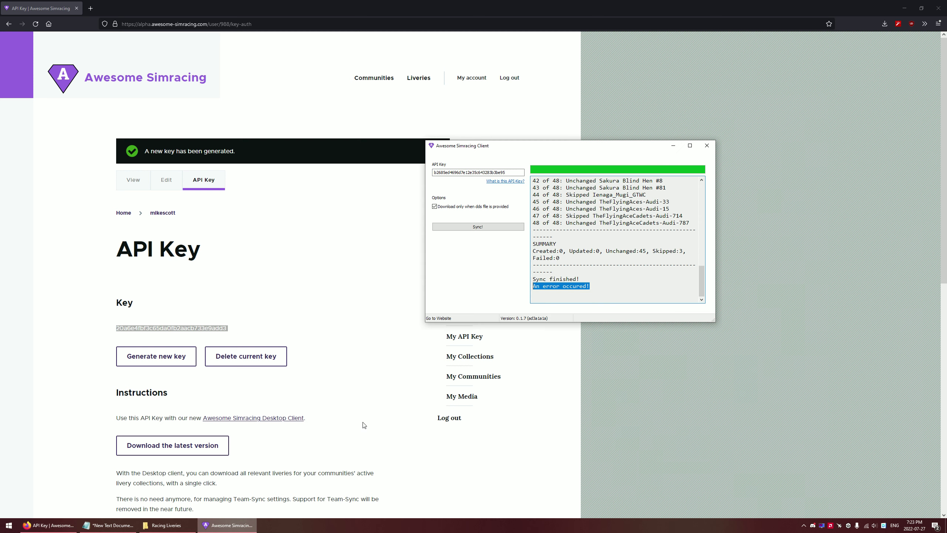
pyautogui.press('Tab')
pyautogui.hotkey('ctrl', 'v')
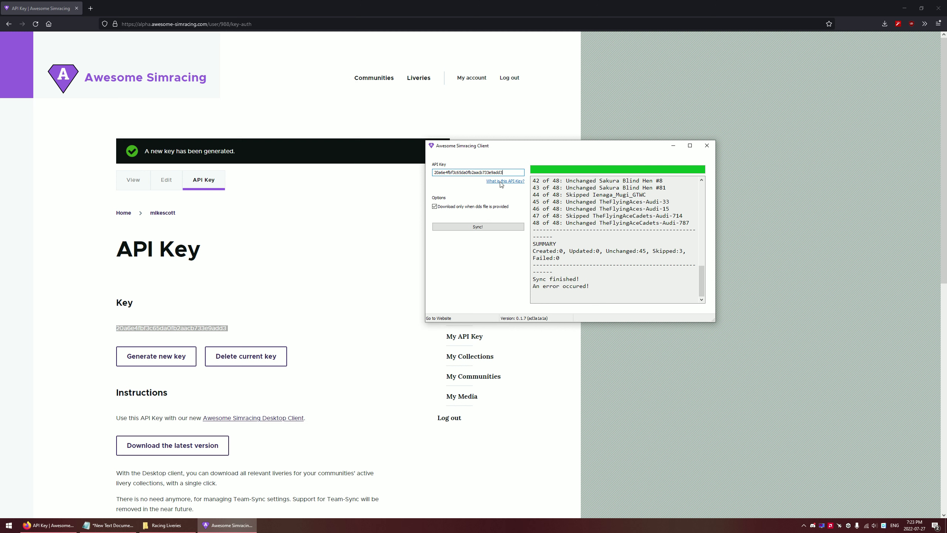
pyautogui.click(492, 228)
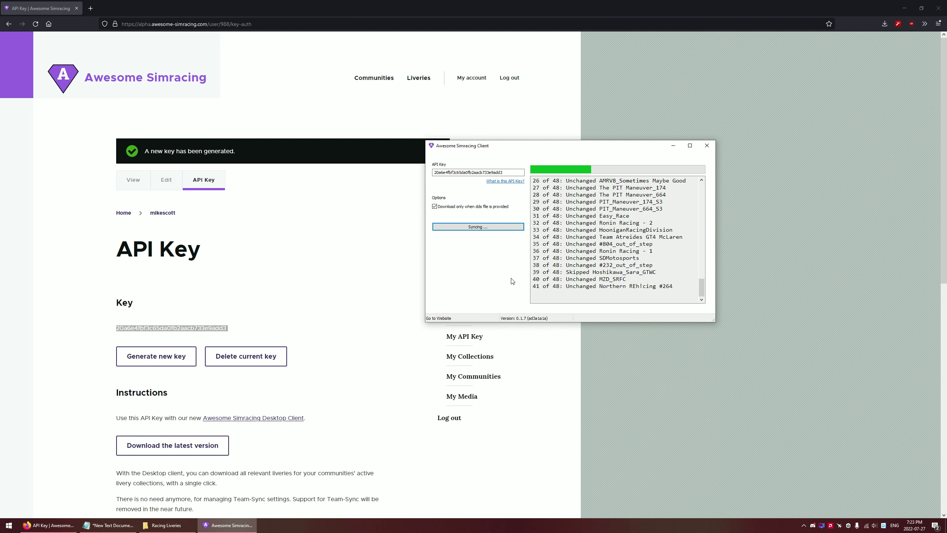
# Inspect the new API key on the website by highlighting parts of it
pyautogui.click(518, 173)
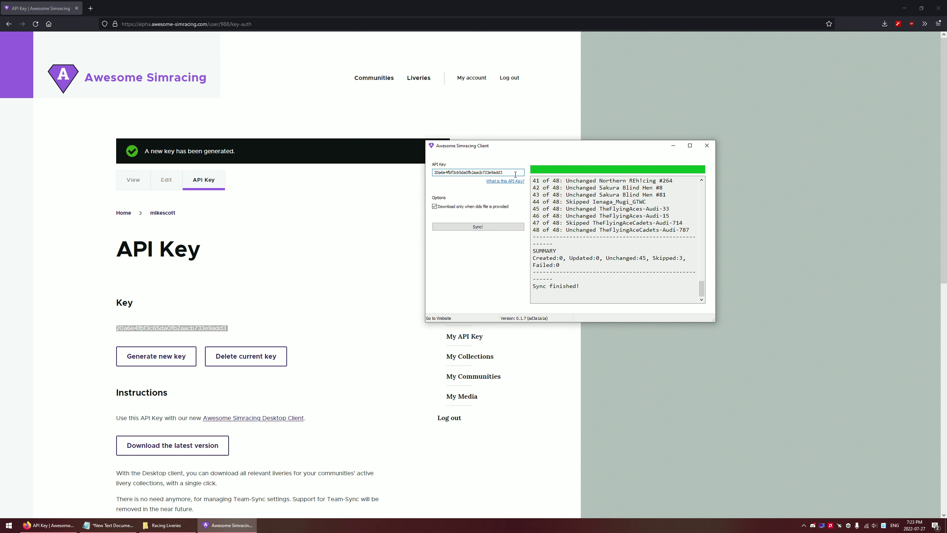
pyautogui.click(123, 326)
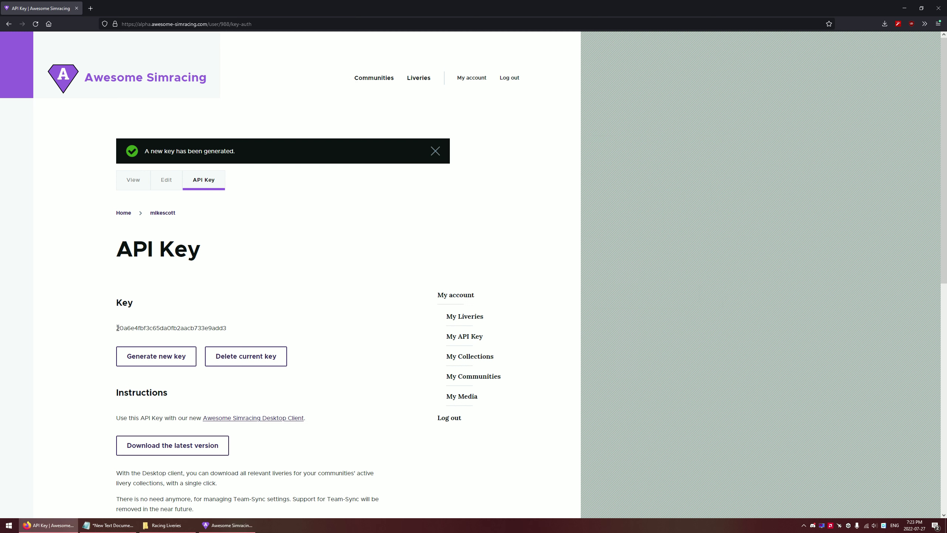
pyautogui.moveTo(123, 326); pyautogui.dragTo(112, 333)
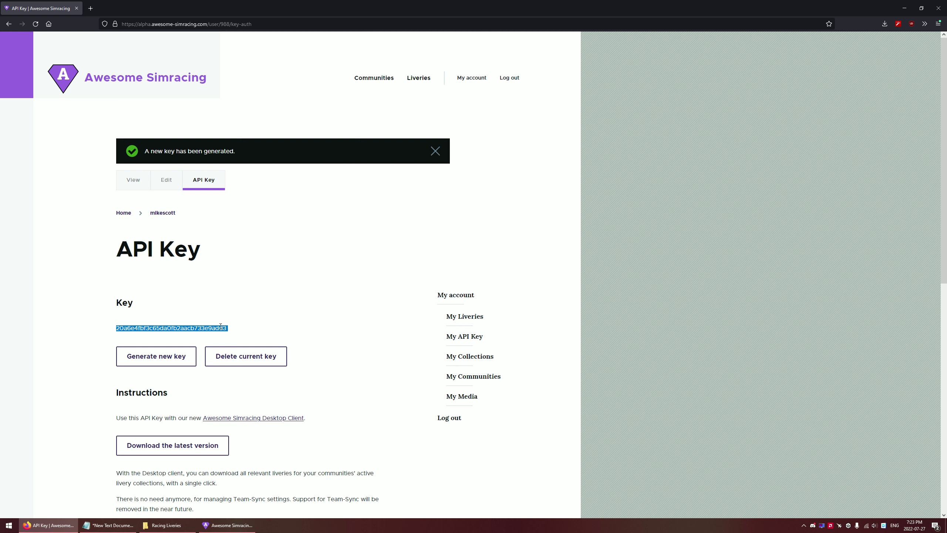
pyautogui.moveTo(233, 330); pyautogui.dragTo(144, 349)
pyautogui.click(296, 328)
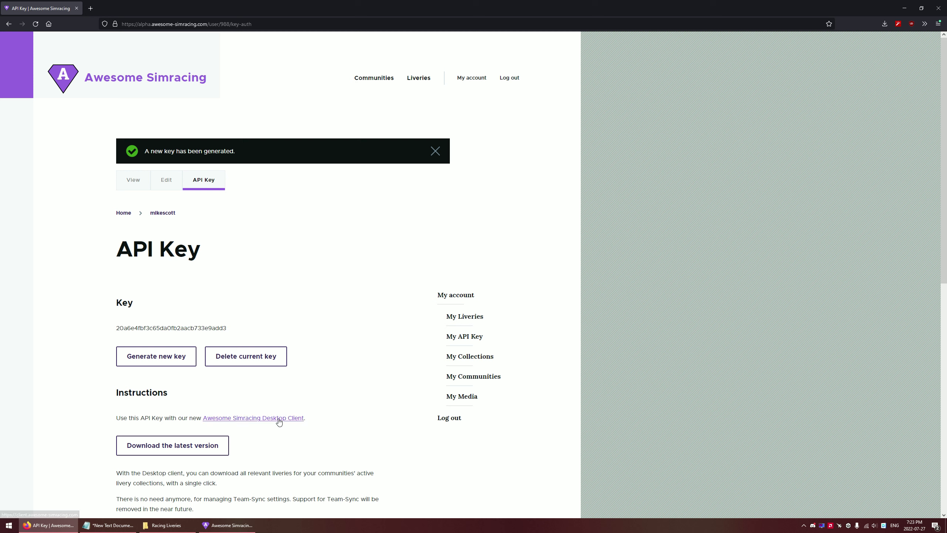
# Open the Racing Liveries settings file to check its stored API key, then close it
pyautogui.click(227, 525)
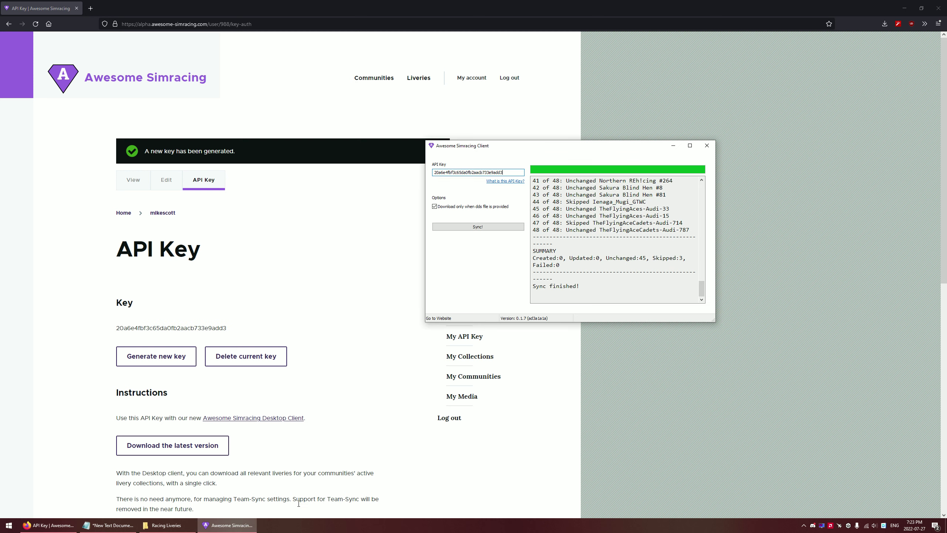
pyautogui.click(166, 524)
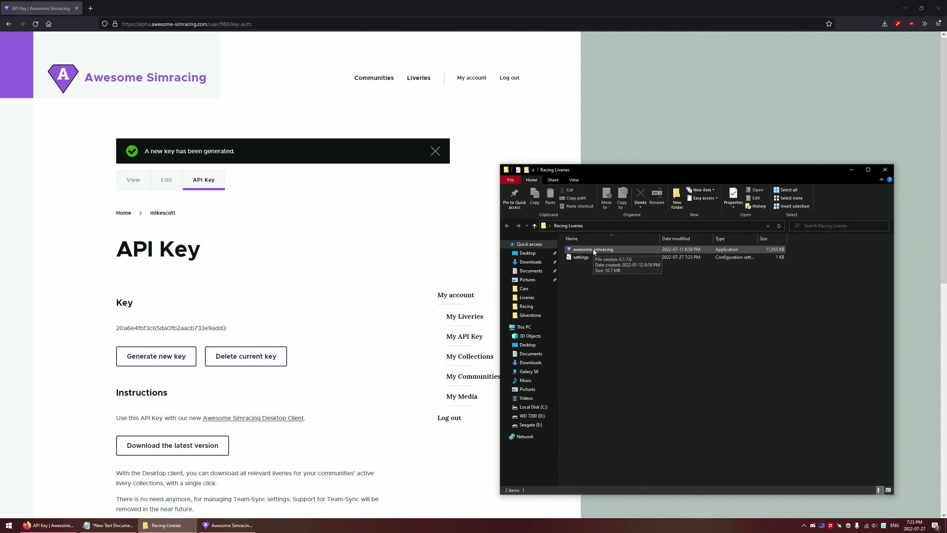
pyautogui.click(596, 250)
pyautogui.click(585, 257)
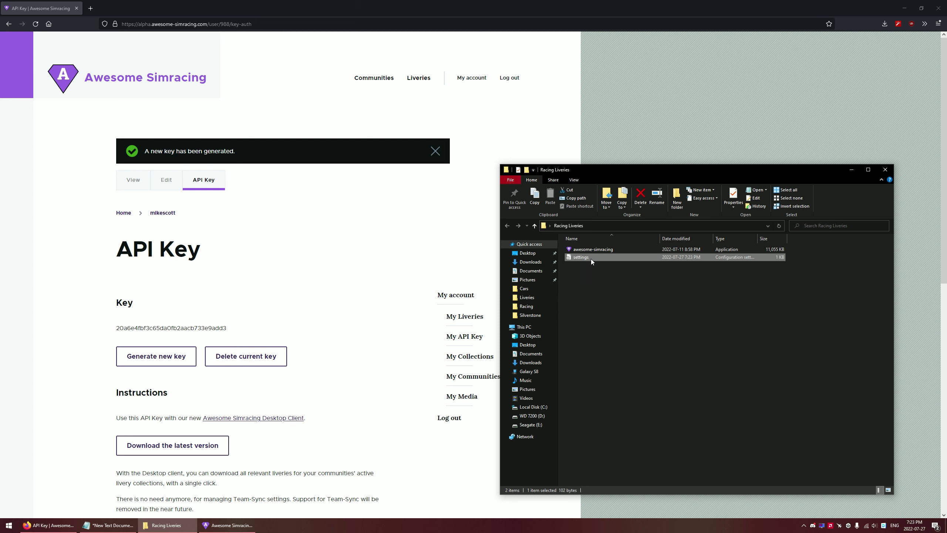
pyautogui.doubleClick(592, 259)
pyautogui.moveTo(541, 151); pyautogui.dragTo(354, 193)
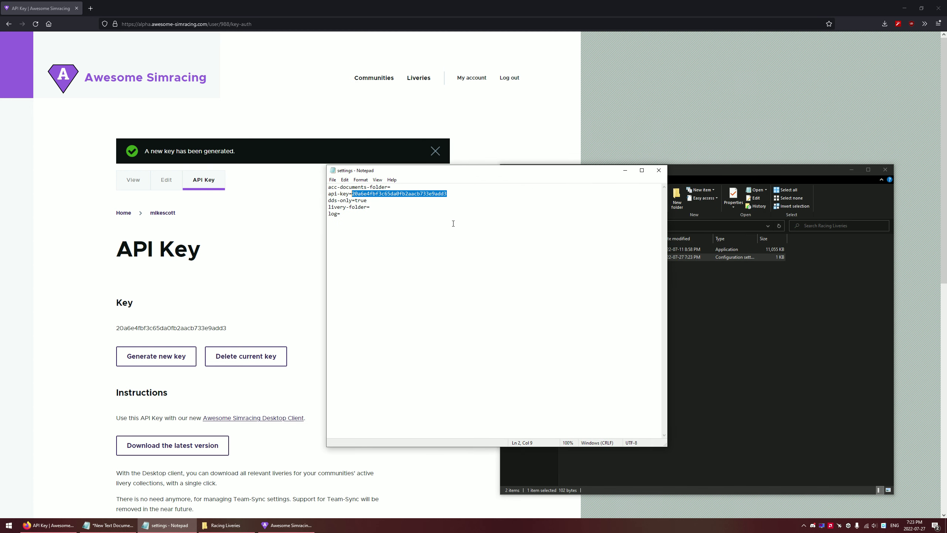
pyautogui.click(658, 170)
# Close the sync client, relaunch it, and select its reloaded API key
pyautogui.click(227, 525)
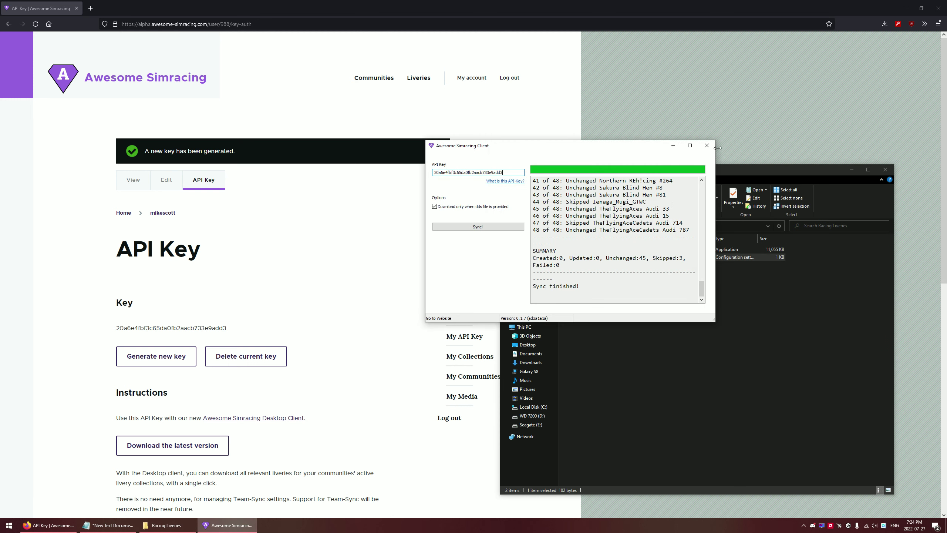
pyautogui.click(707, 145)
pyautogui.doubleClick(590, 251)
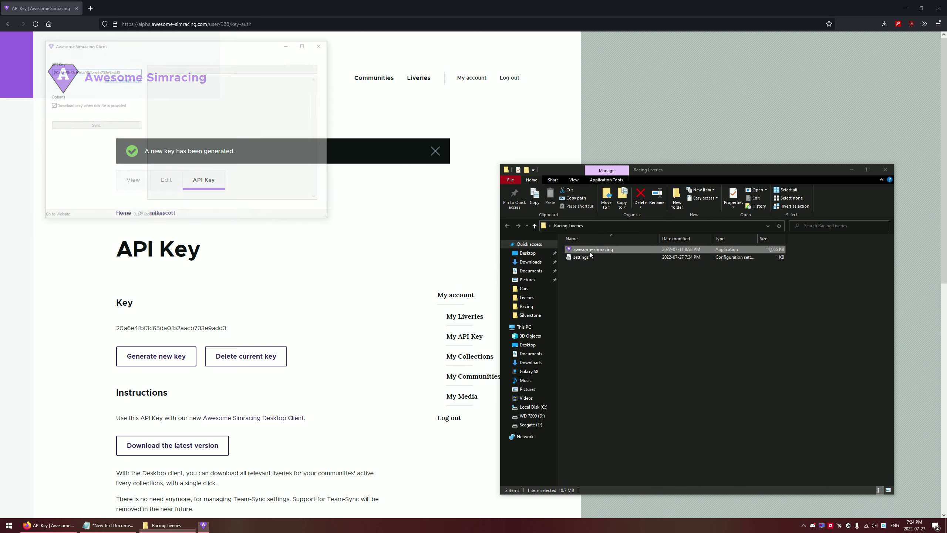
pyautogui.doubleClick(123, 71)
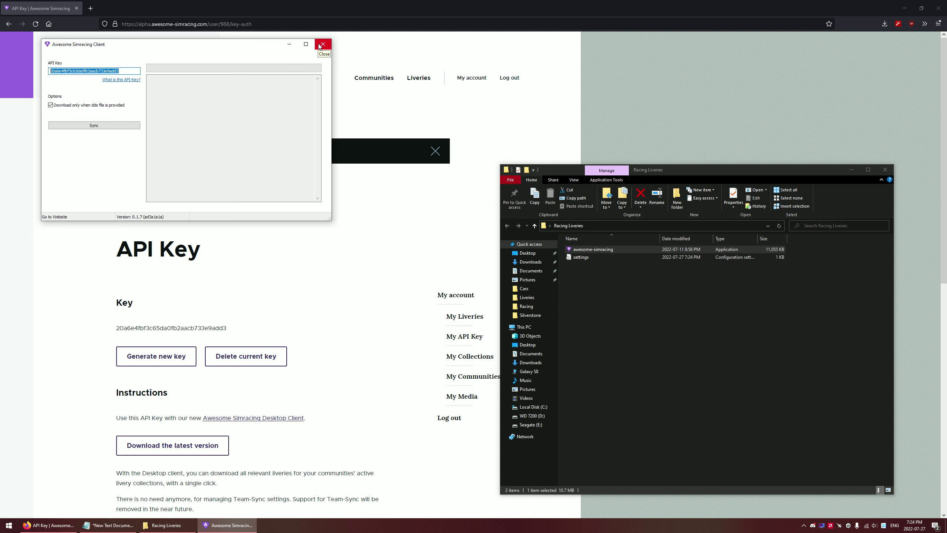
# Close the client, delete its settings file, and relaunch it without saved settings
pyautogui.click(323, 44)
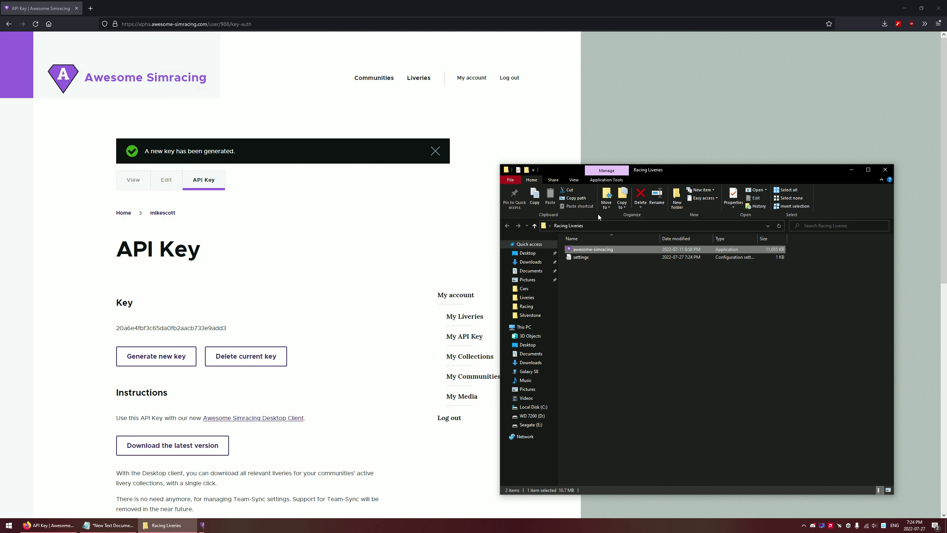
pyautogui.click(599, 258)
pyautogui.press('Delete')
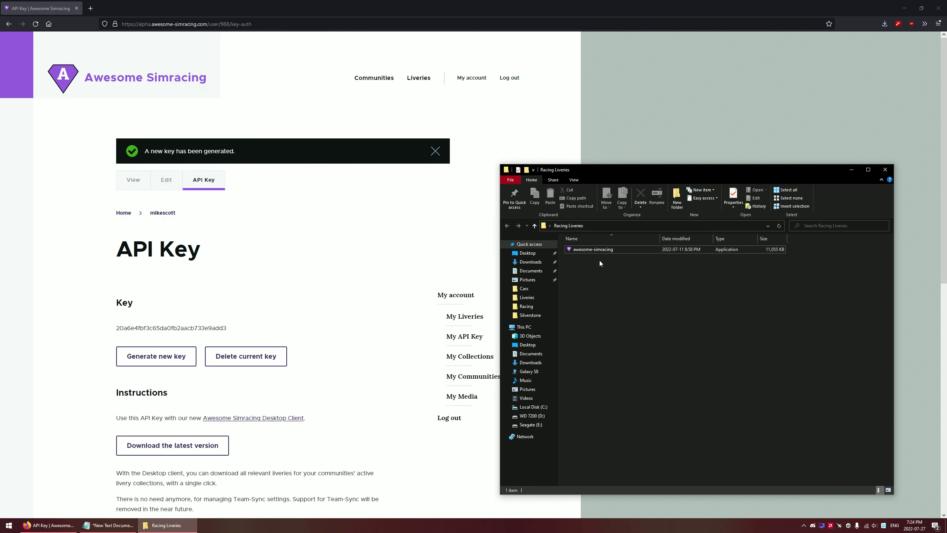
pyautogui.doubleClick(613, 252)
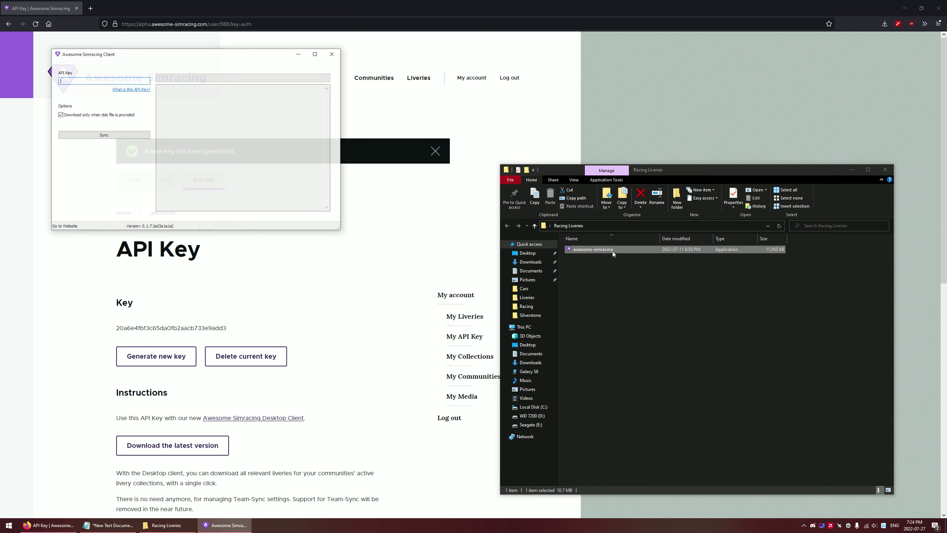
pyautogui.moveTo(167, 53); pyautogui.dragTo(498, 92)
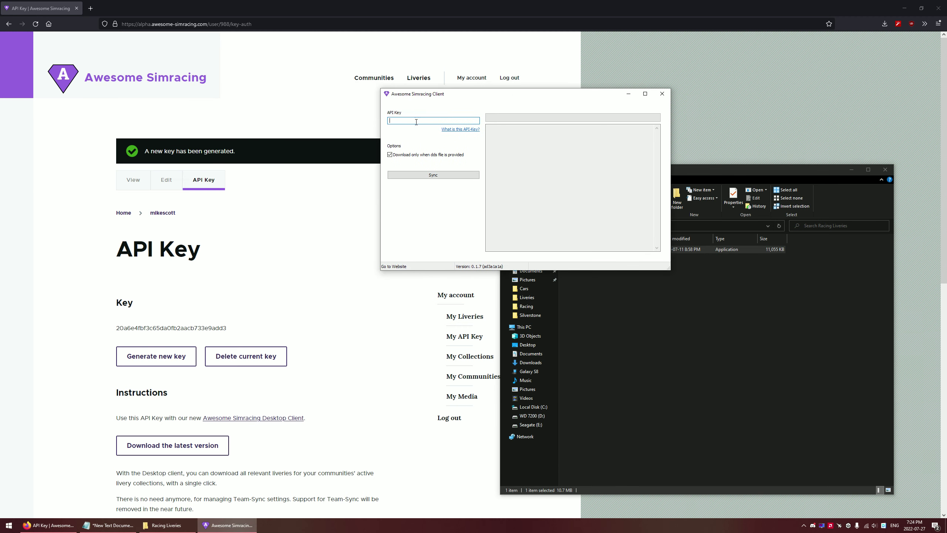
# Copy the website's API key into the client and start a sync
pyautogui.doubleClick(211, 328)
pyautogui.hotkey('ctrl', 'c')
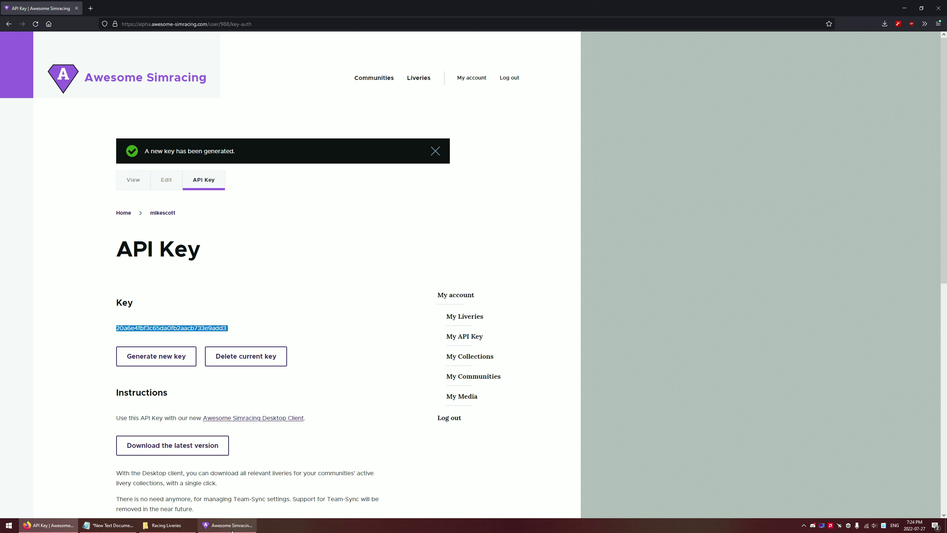
pyautogui.click(227, 525)
pyautogui.hotkey('ctrl', 'v')
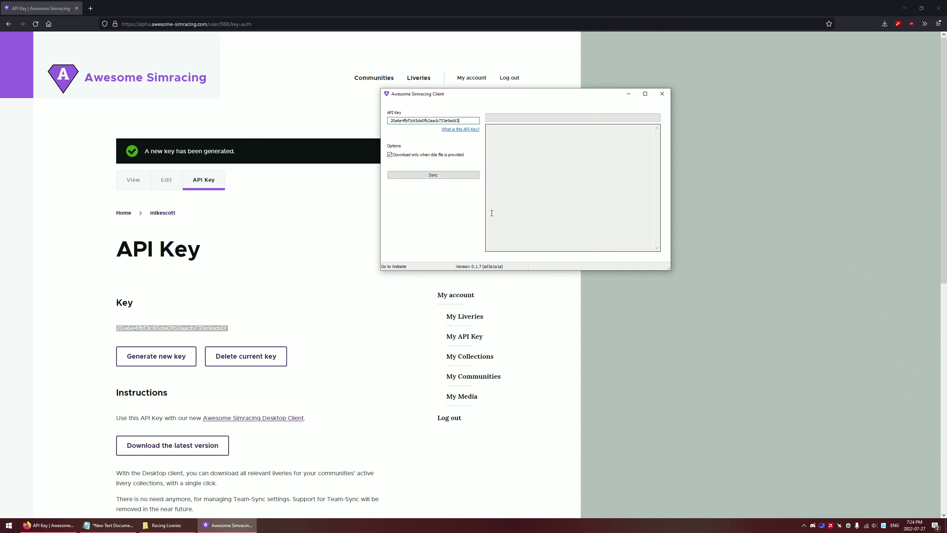
pyautogui.click(452, 176)
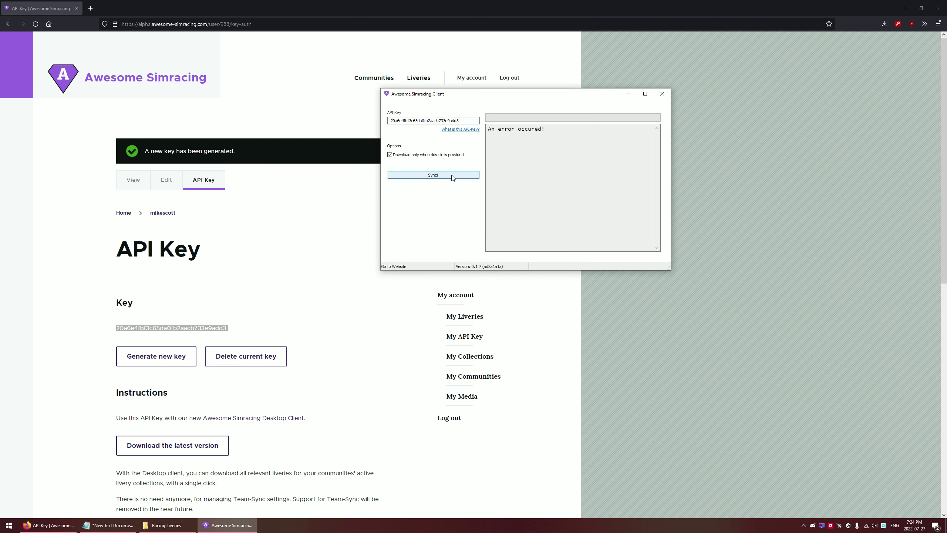
# Remove the stray leading space from the pasted key and sync again
pyautogui.click(462, 120)
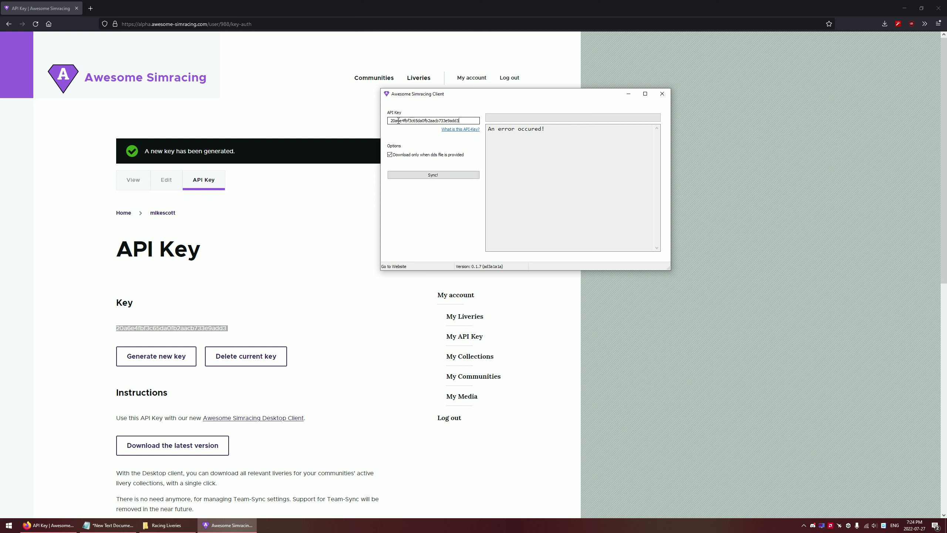
pyautogui.press('Home')
pyautogui.press('Delete')
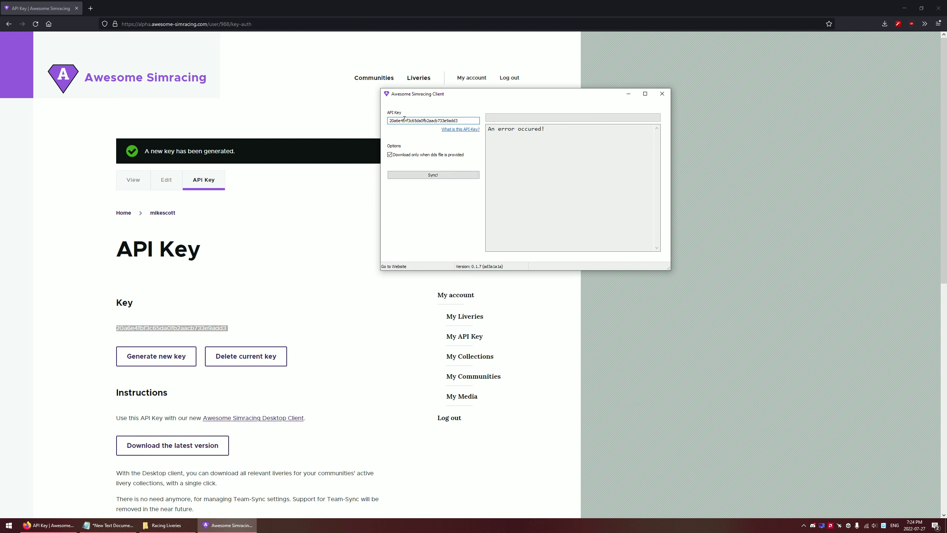
pyautogui.click(444, 176)
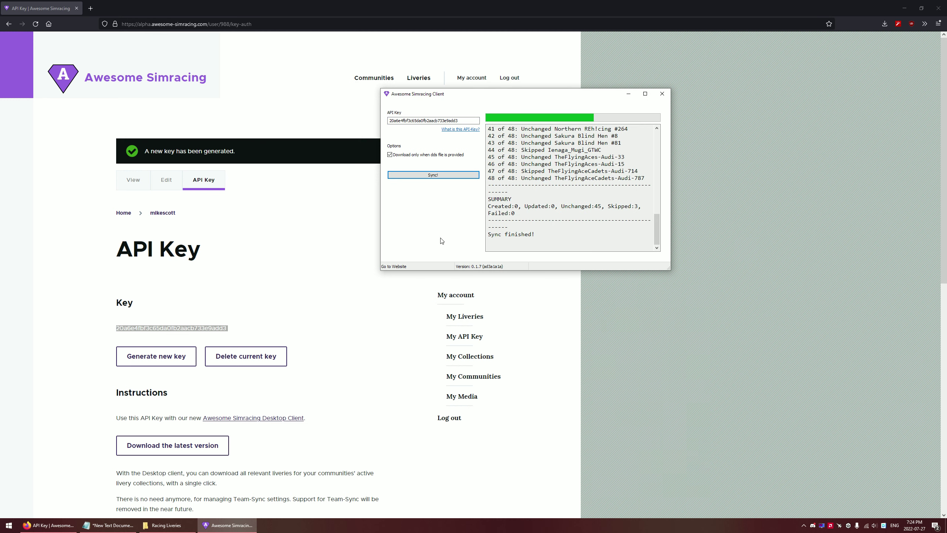
# Check that the settings file was recreated, then close the sync client
pyautogui.click(167, 525)
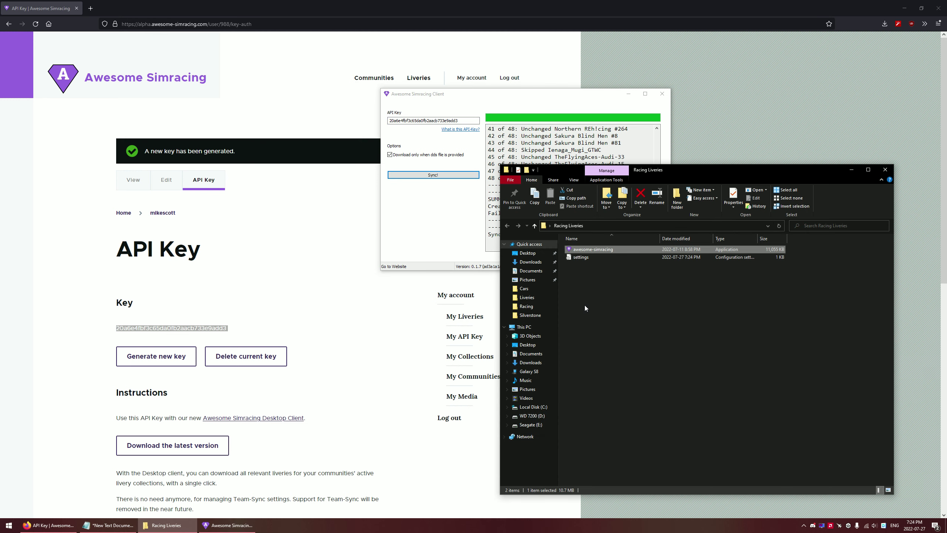
pyautogui.click(593, 258)
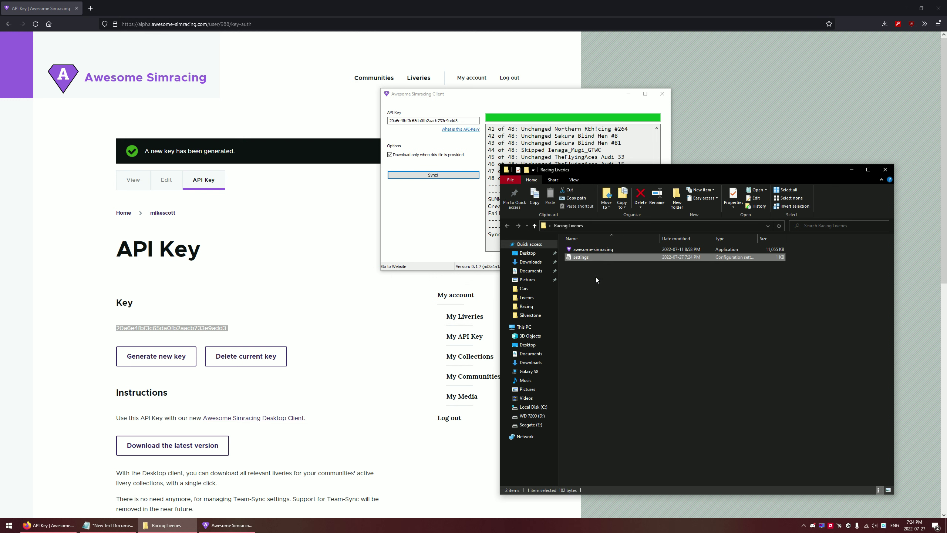
pyautogui.click(615, 301)
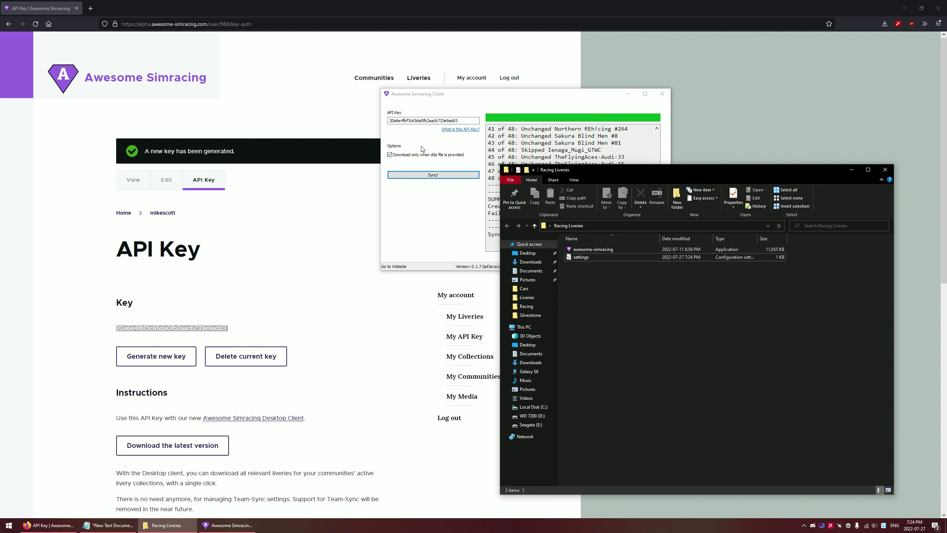
pyautogui.click(471, 120)
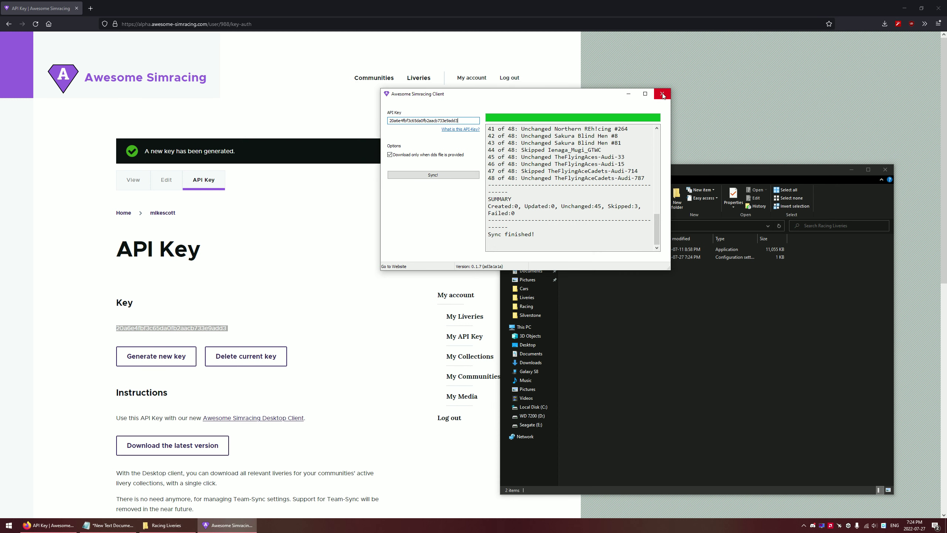
pyautogui.click(662, 95)
# Open SRA Endurance Series via My Communities > Sim Racing Alliance and highlight its followed message
pyautogui.click(851, 169)
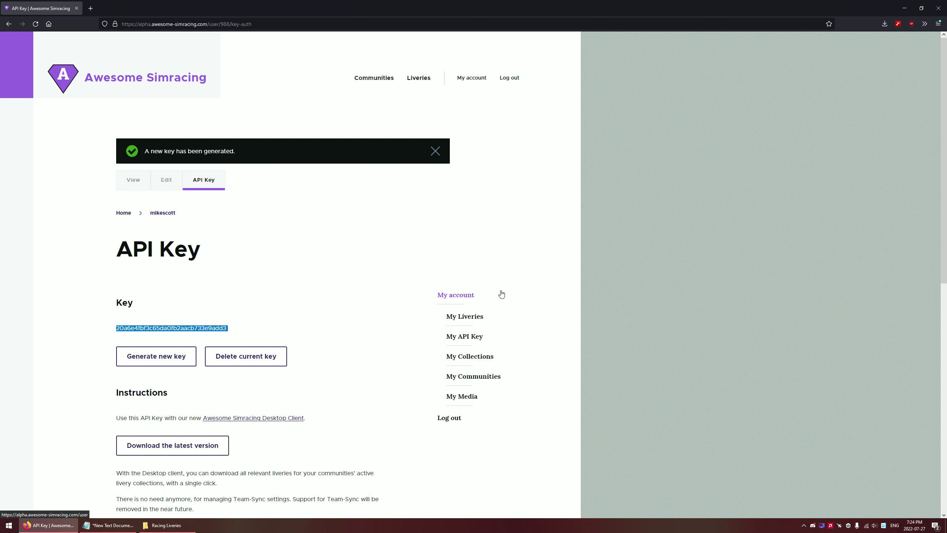
pyautogui.click(481, 376)
pyautogui.click(160, 261)
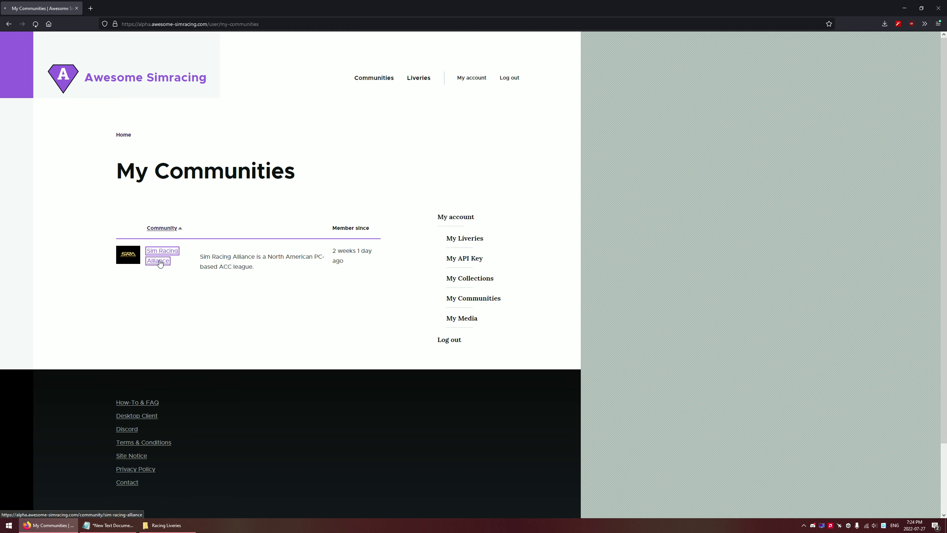
pyautogui.click(159, 278)
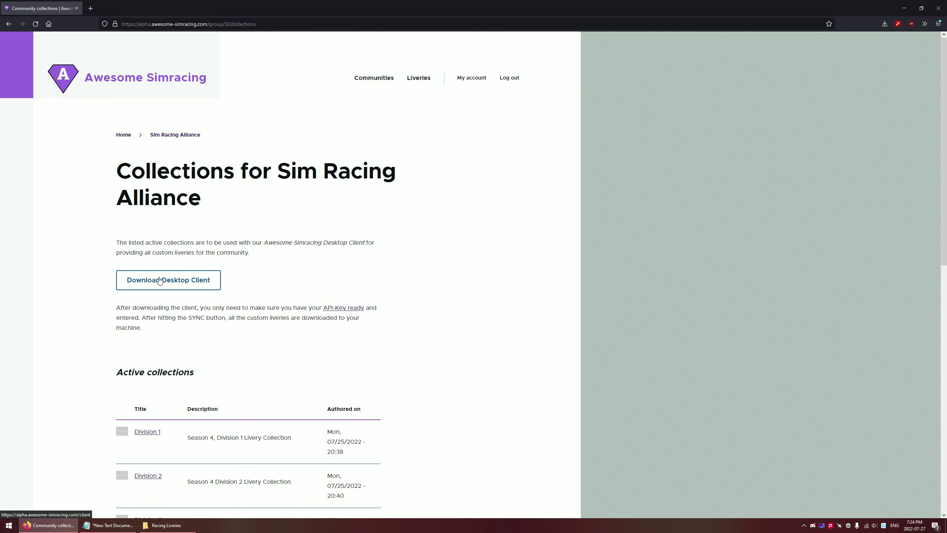
pyautogui.scroll(-6, 160, 280)
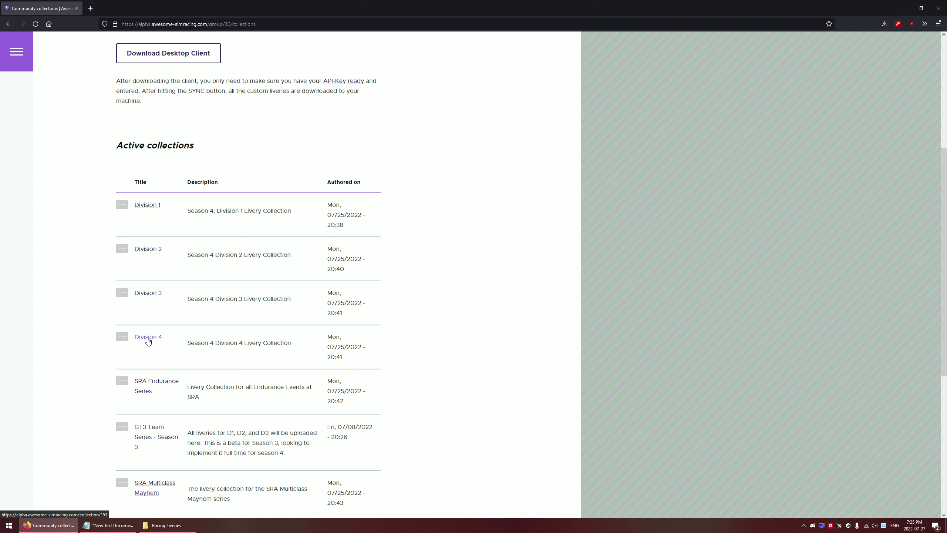
pyautogui.click(159, 384)
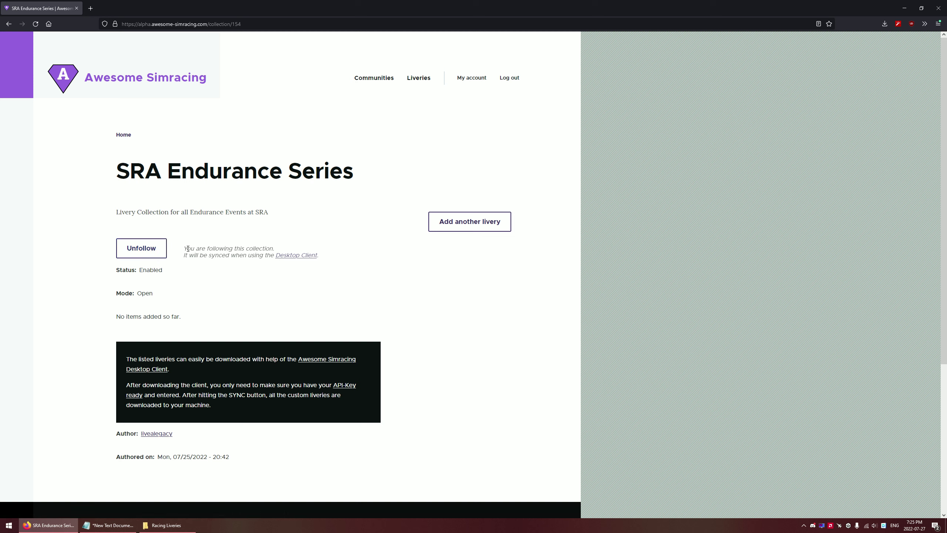
pyautogui.moveTo(184, 248); pyautogui.dragTo(274, 248)
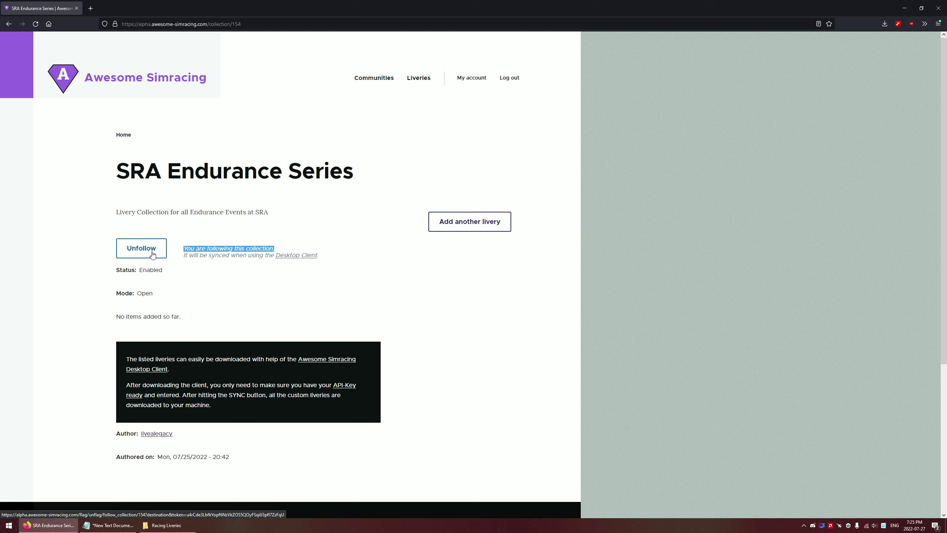
pyautogui.click(214, 277)
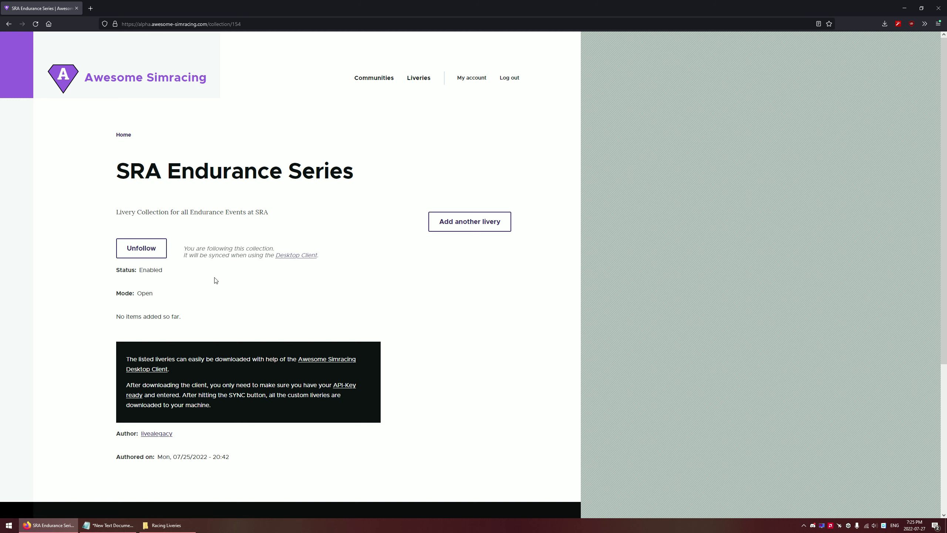
# Go back to the Sim Racing Alliance collections list, scroll to the top, and minimize Firefox
pyautogui.hotkey('alt', 'Left')
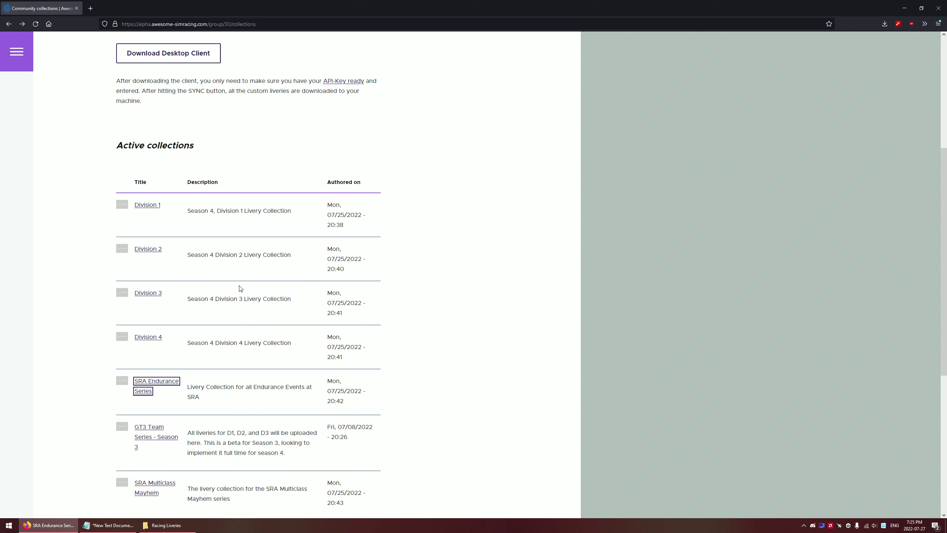
pyautogui.scroll(-3, 231, 306)
pyautogui.scroll(3, 230, 310)
pyautogui.scroll(-2, 201, 300)
pyautogui.scroll(5, 226, 345)
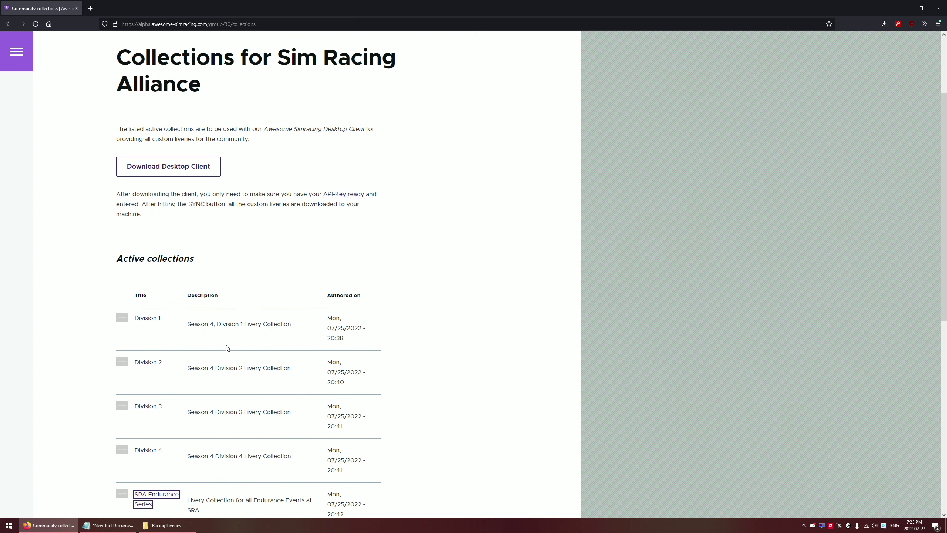
pyautogui.scroll(3, 227, 348)
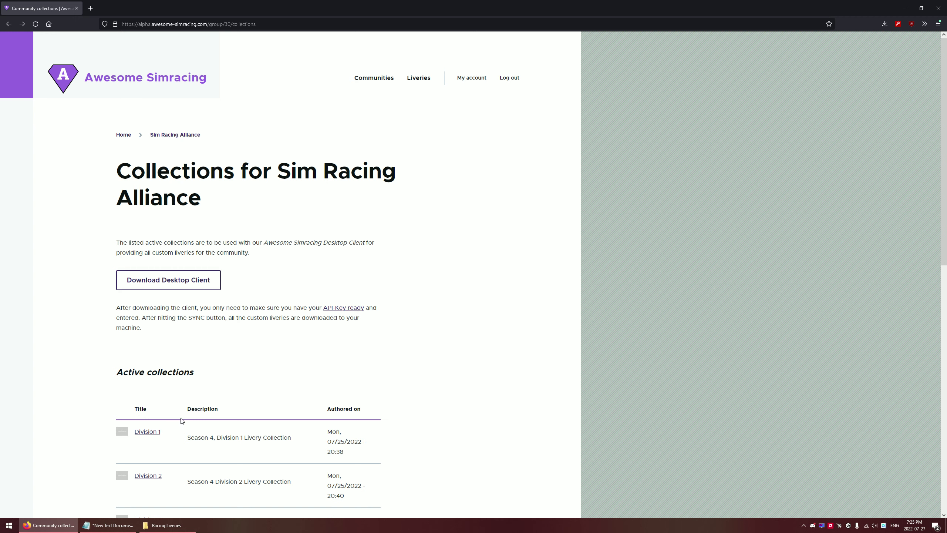
pyautogui.click(55, 525)
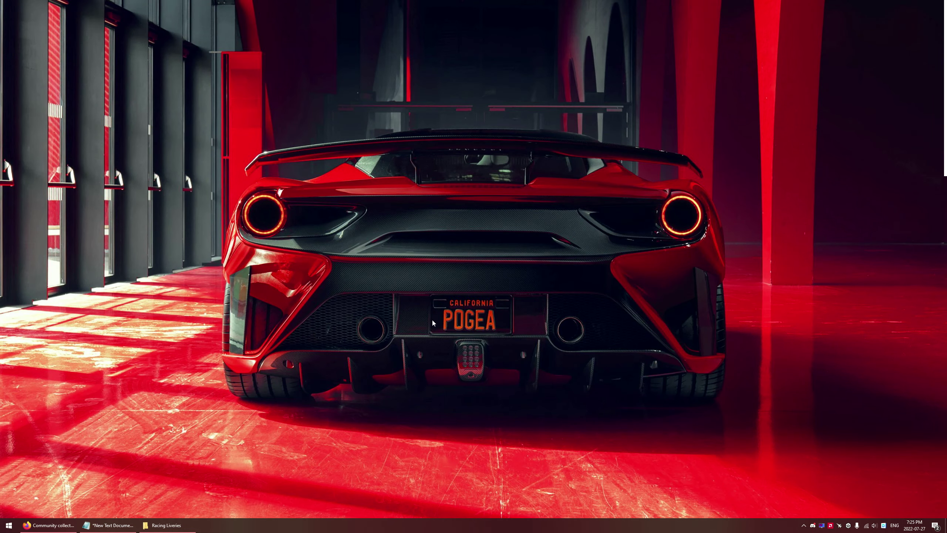